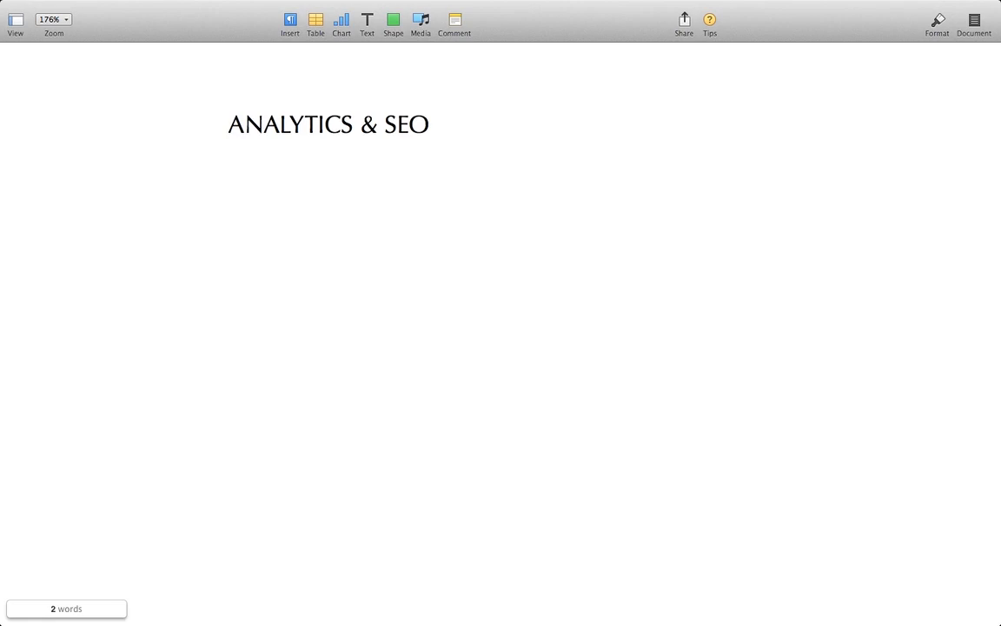
Step: Add the line "ANALYTICS - GOOGLE ANALYTICS" below the heading, correcting the misspelled first word
{"action": "type", "text": "ANL"}
{"action": "key", "text": "BackSpace"}
{"action": "type", "text": "ALTICS "}
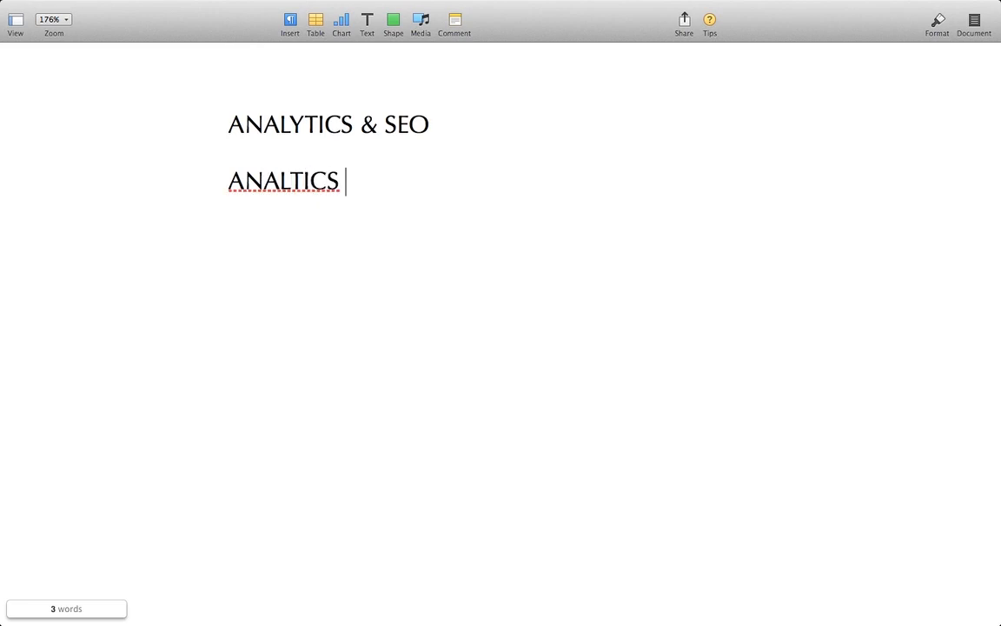
{"action": "type", "text": "- GOOGLE "}
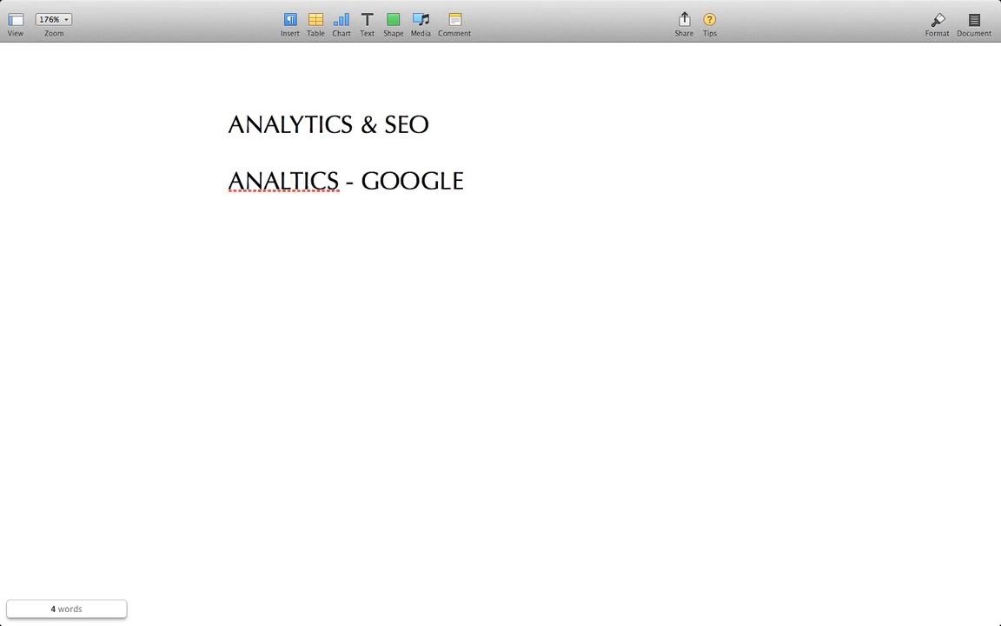
{"action": "type", "text": "ANALYTICS"}
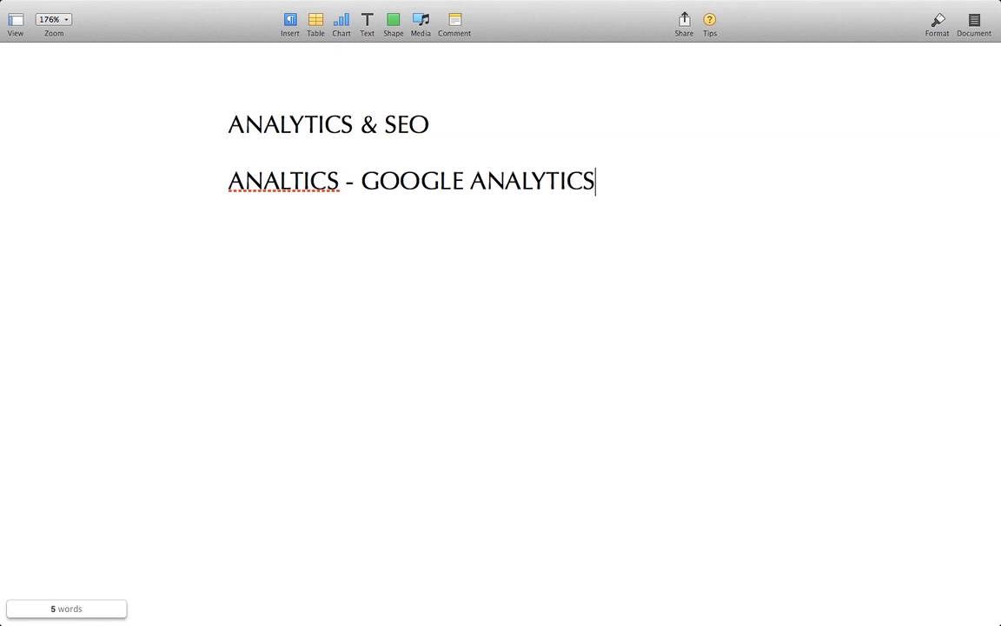
{"action": "left_click", "coordinate": [290, 180]}
{"action": "type", "text": "Y"}
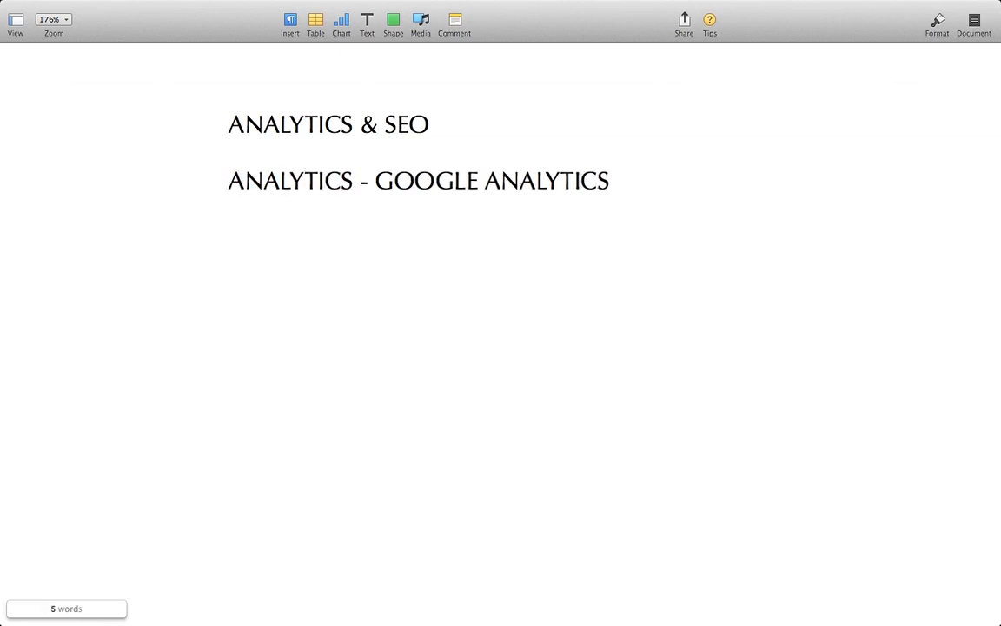
Step: Add the line "SEO - YOAST SEO (DIGITAL MARKETING COURSE)" and highlight the Google Analytics line above it
{"action": "type", "text": "SEO - YOAST SE"}
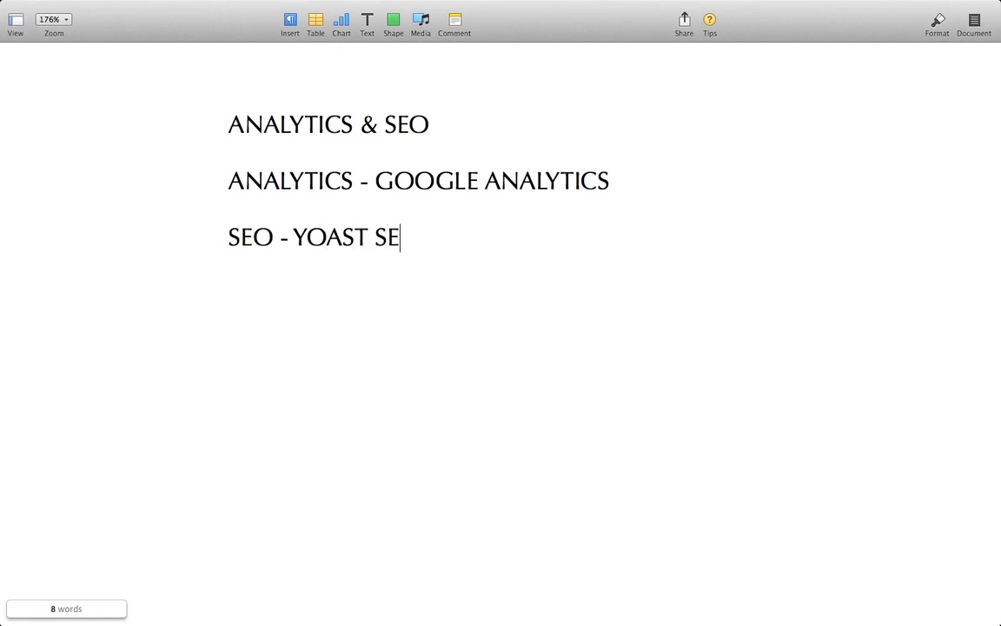
{"action": "type", "text": "O (DIGIT"}
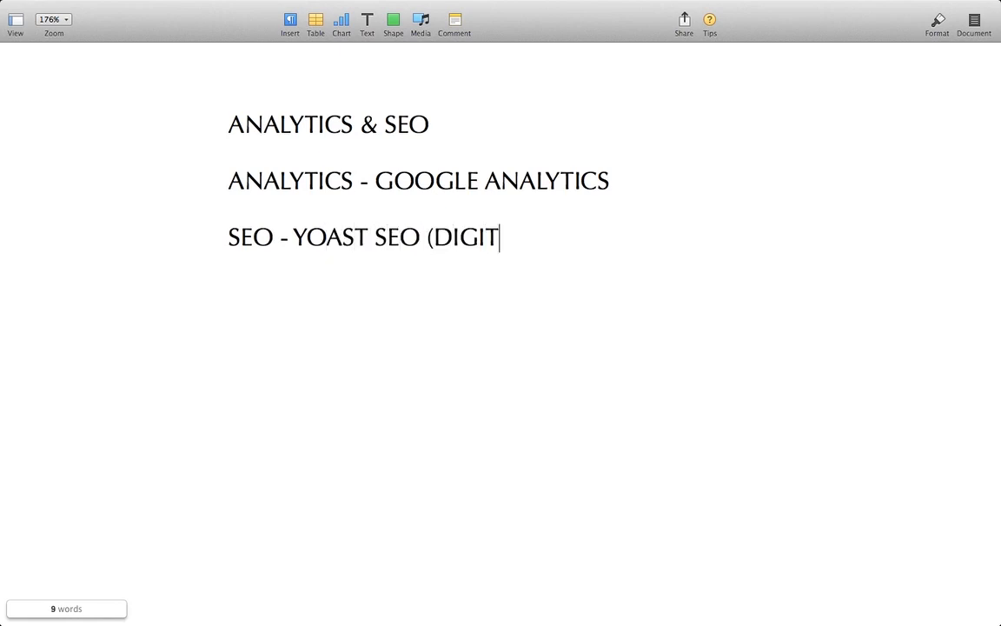
{"action": "type", "text": "AL MARKETING CO"}
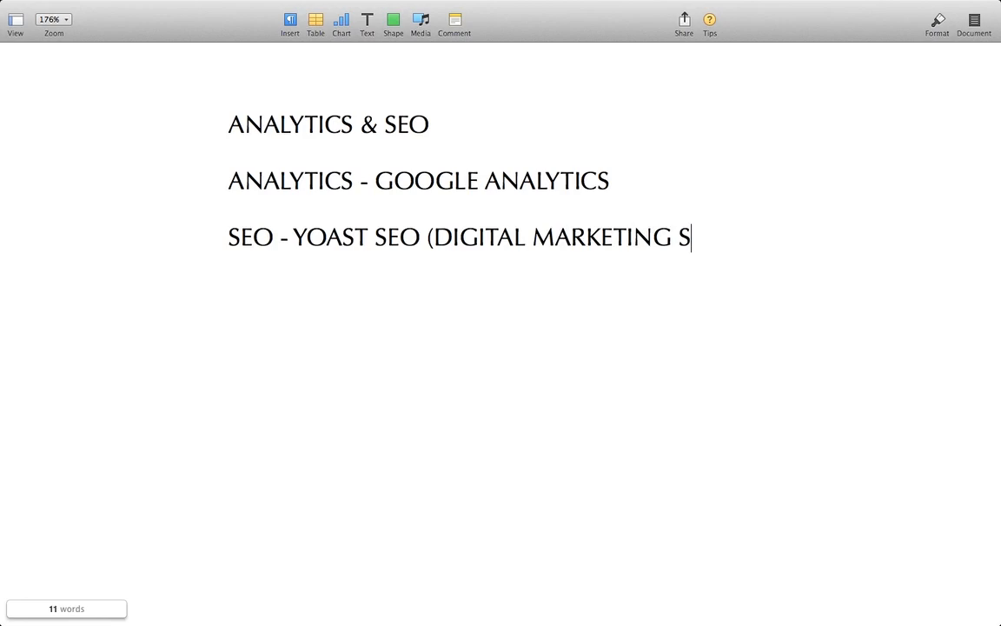
{"action": "type", "text": "URSE)"}
{"action": "left_click", "coordinate": [644, 173]}
{"action": "left_click_drag", "start_coordinate": [626, 180], "coordinate": [186, 188]}
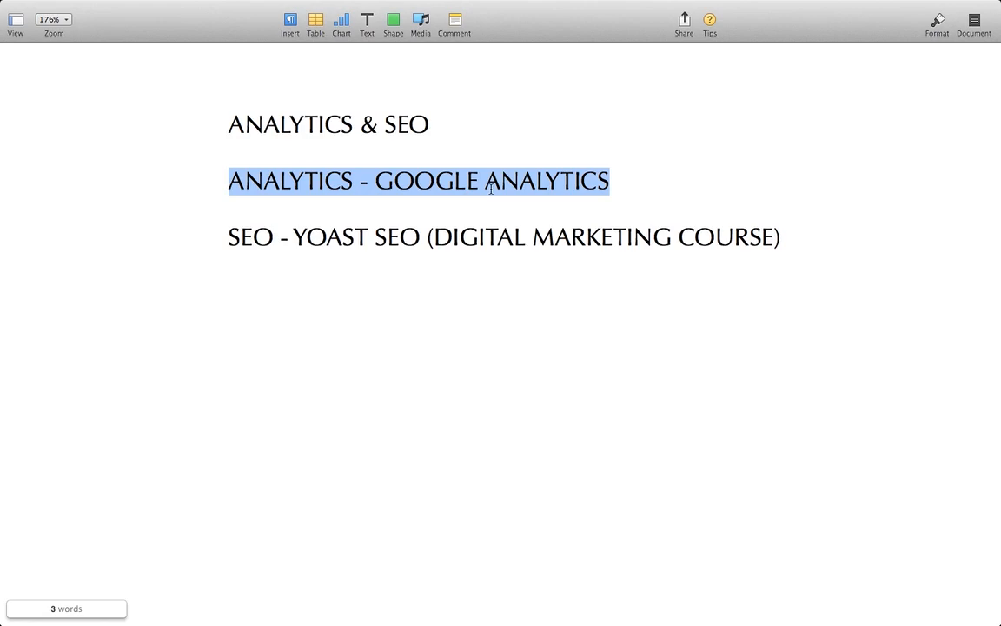
Step: Switch to the WordPress dashboard in Chrome and open the Insights plugin settings
{"action": "key", "text": "ctrl+Right"}
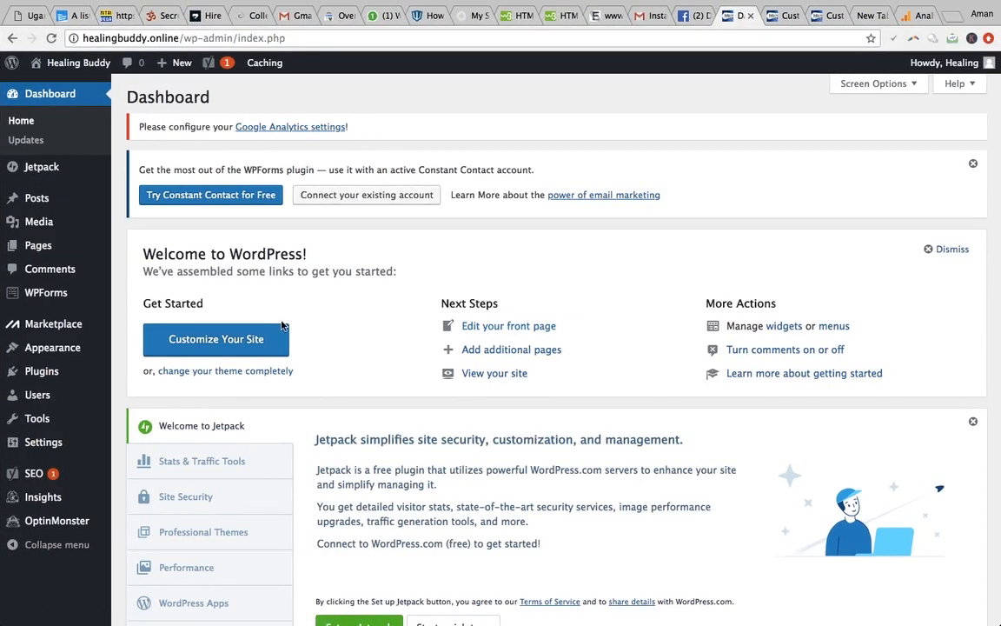
{"action": "mouse_move", "coordinate": [37, 421]}
{"action": "mouse_move", "coordinate": [47, 494]}
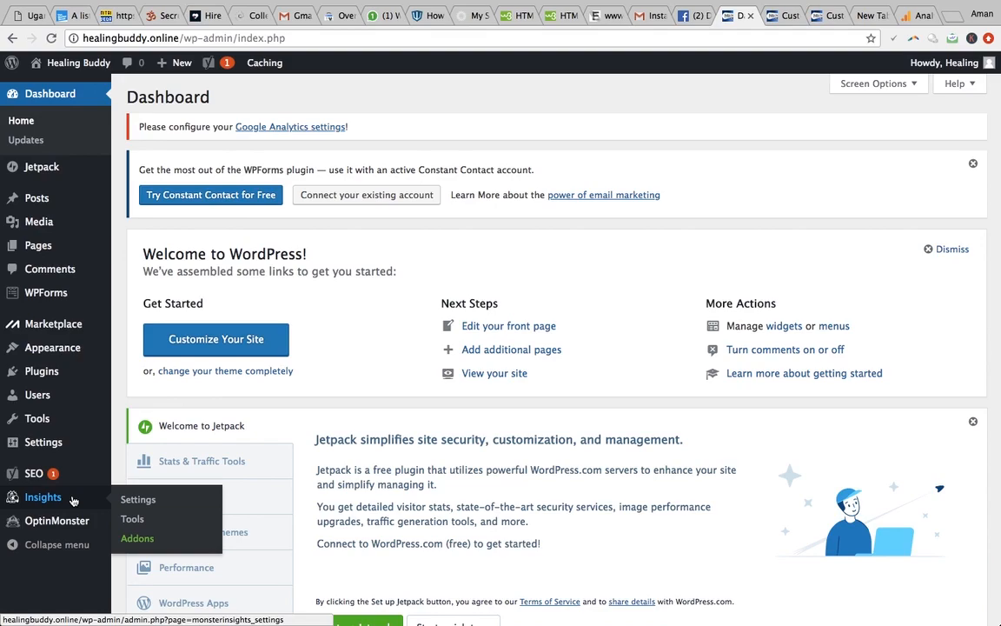
{"action": "left_click", "coordinate": [135, 500]}
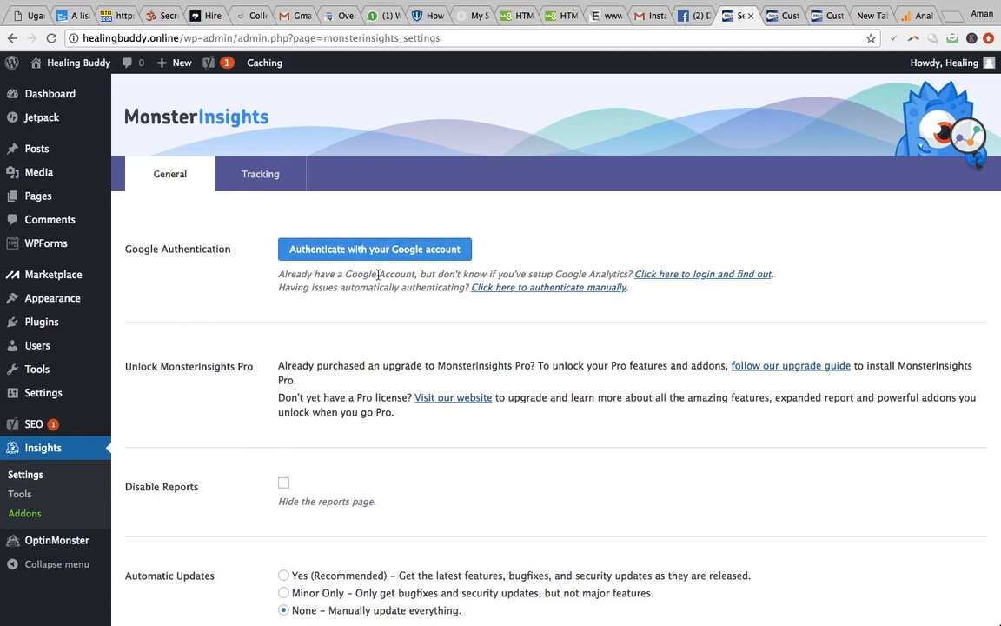
Step: Search Google for "google analytics" and open the Google Analytics site from the results
{"action": "left_click", "coordinate": [867, 15]}
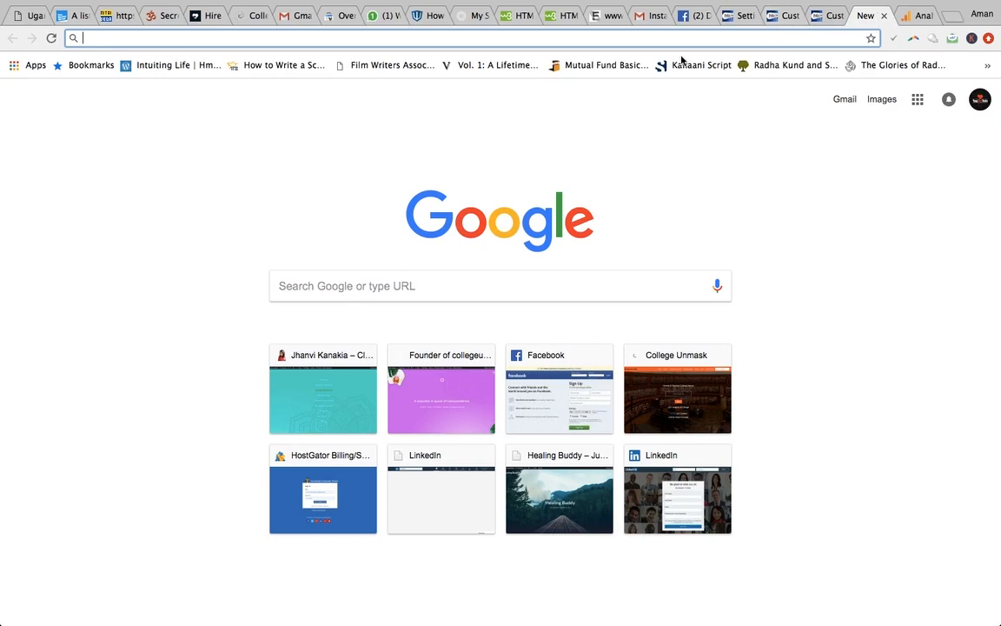
{"action": "type", "text": "google analytics account"}
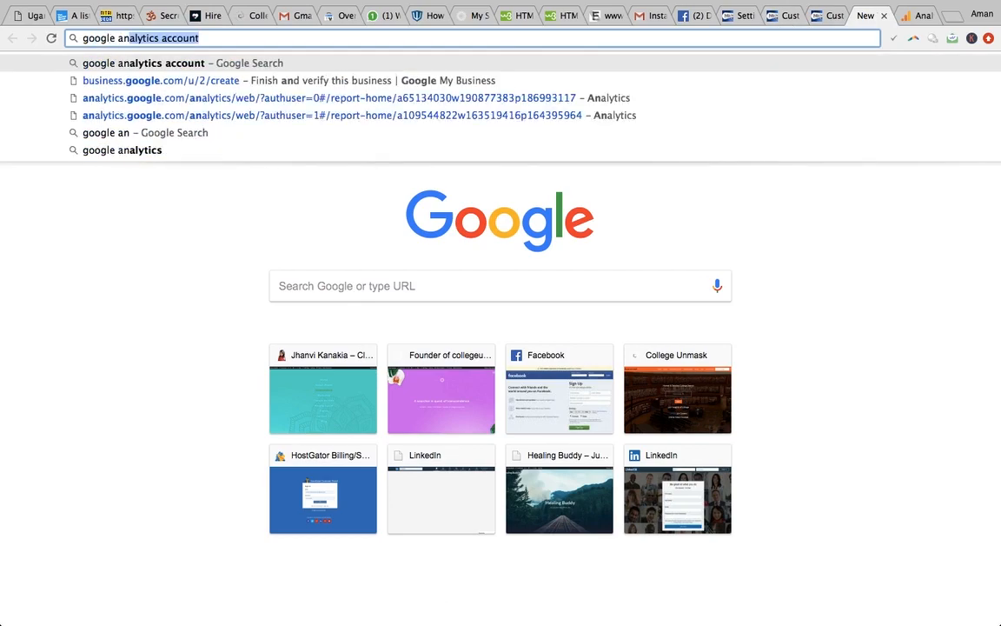
{"action": "key", "text": "Right"}
{"action": "key", "text": "BackSpace"}
{"action": "key", "text": "BackSpace"}
{"action": "key", "text": "BackSpace"}
{"action": "key", "text": "BackSpace"}
{"action": "key", "text": "BackSpace"}
{"action": "key", "text": "BackSpace"}
{"action": "key", "text": "BackSpace"}
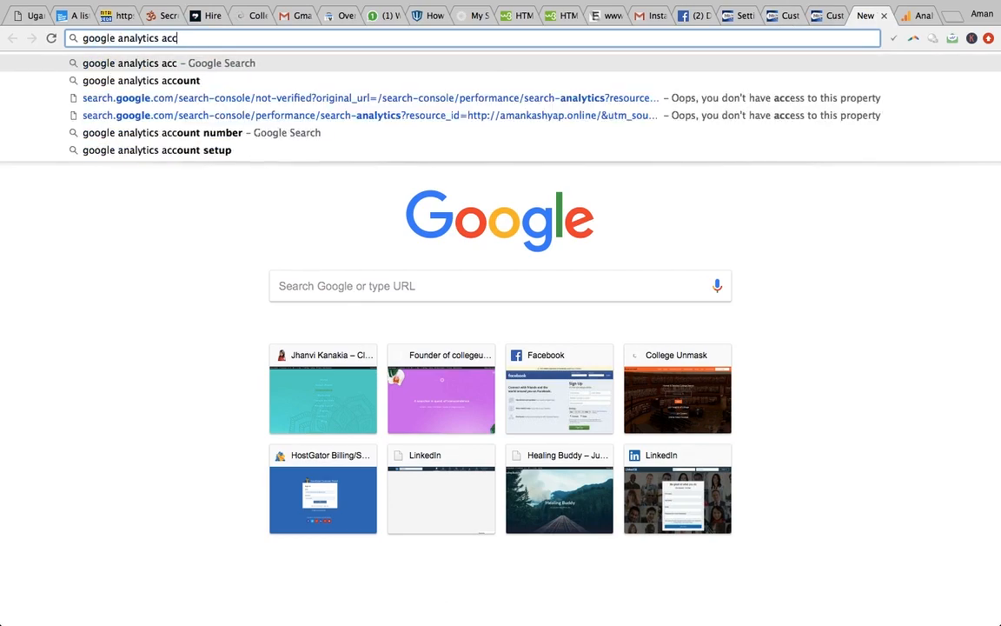
{"action": "key", "text": "Return"}
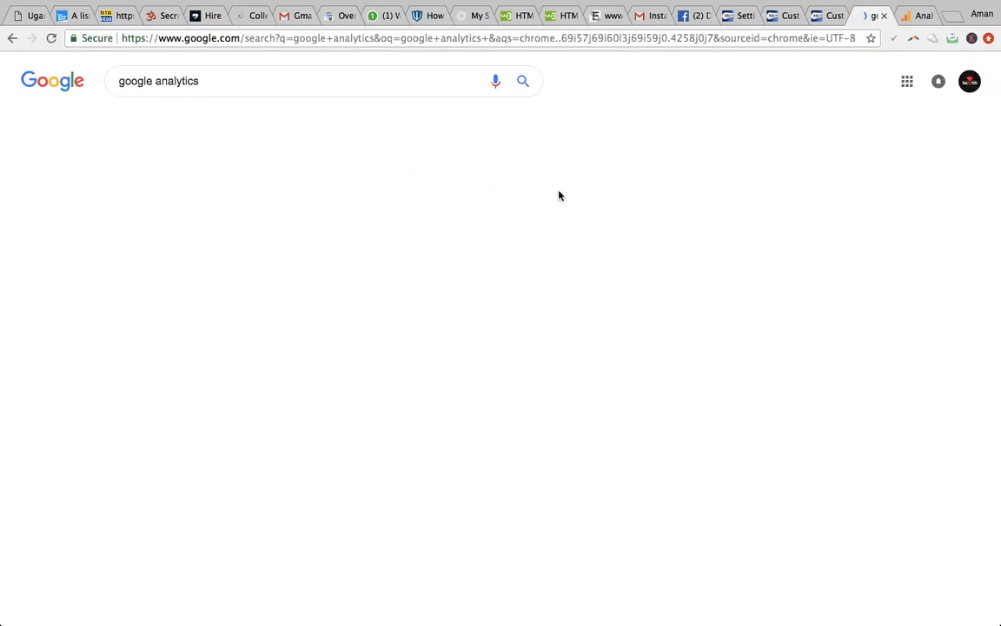
{"action": "left_click", "coordinate": [179, 182]}
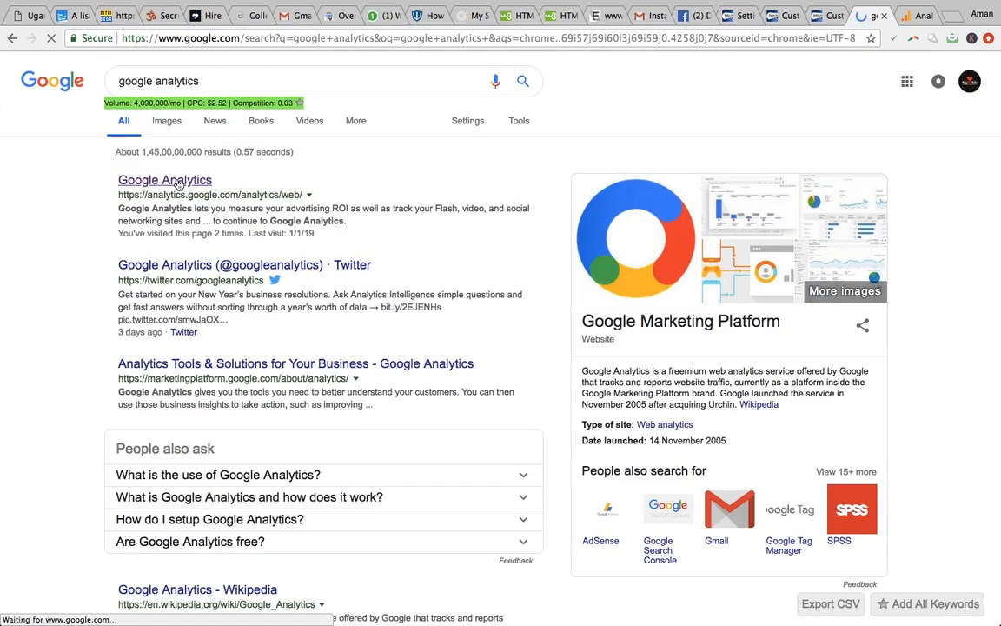
Step: Start the Google Analytics sign-up in the already open Analytics page and name the new account Healing Buddy
{"action": "left_click", "coordinate": [919, 12]}
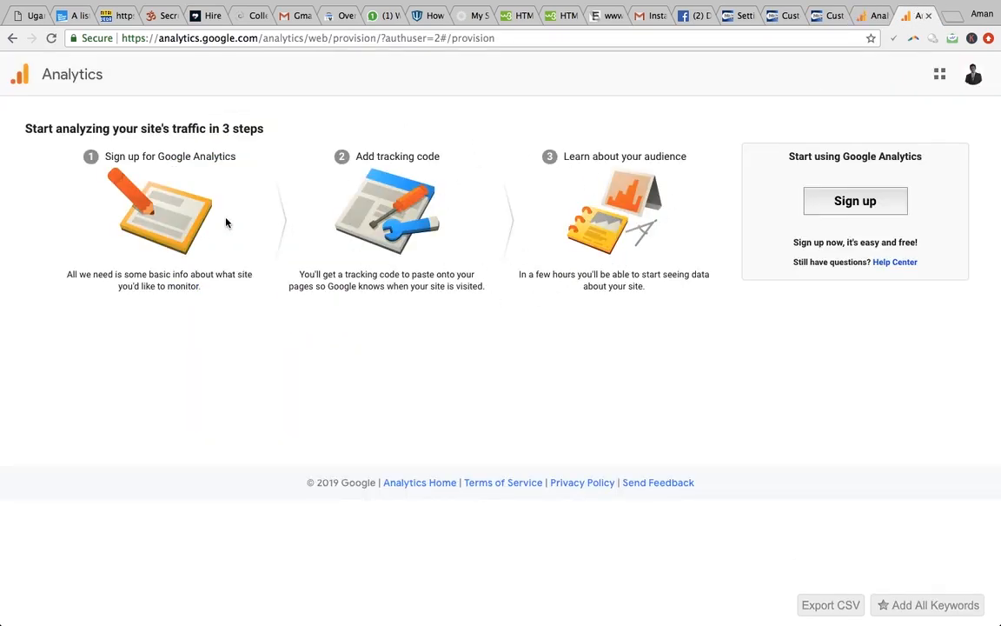
{"action": "left_click", "coordinate": [801, 200]}
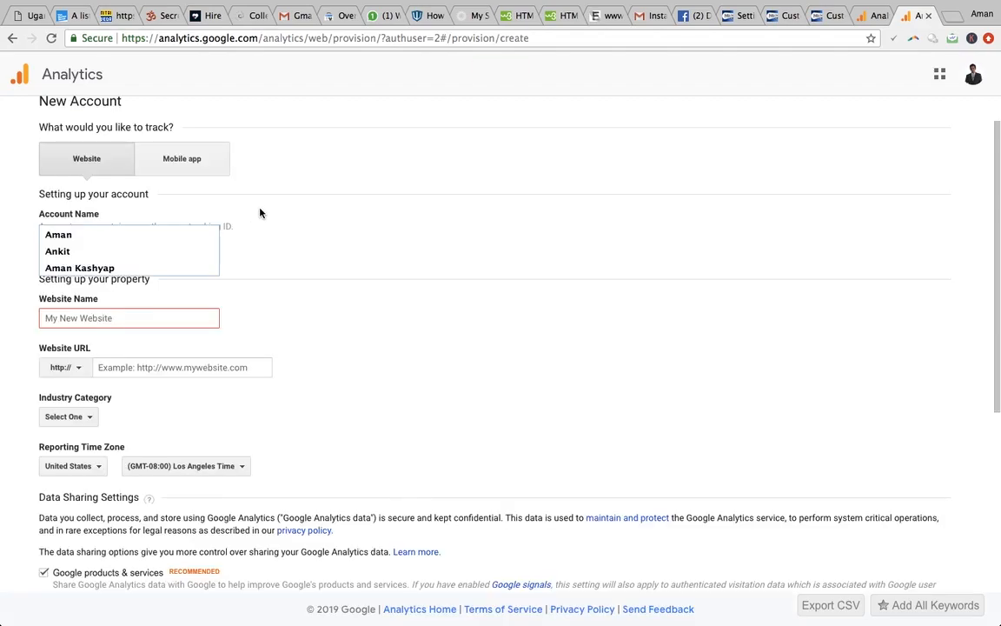
{"action": "left_click", "coordinate": [141, 241]}
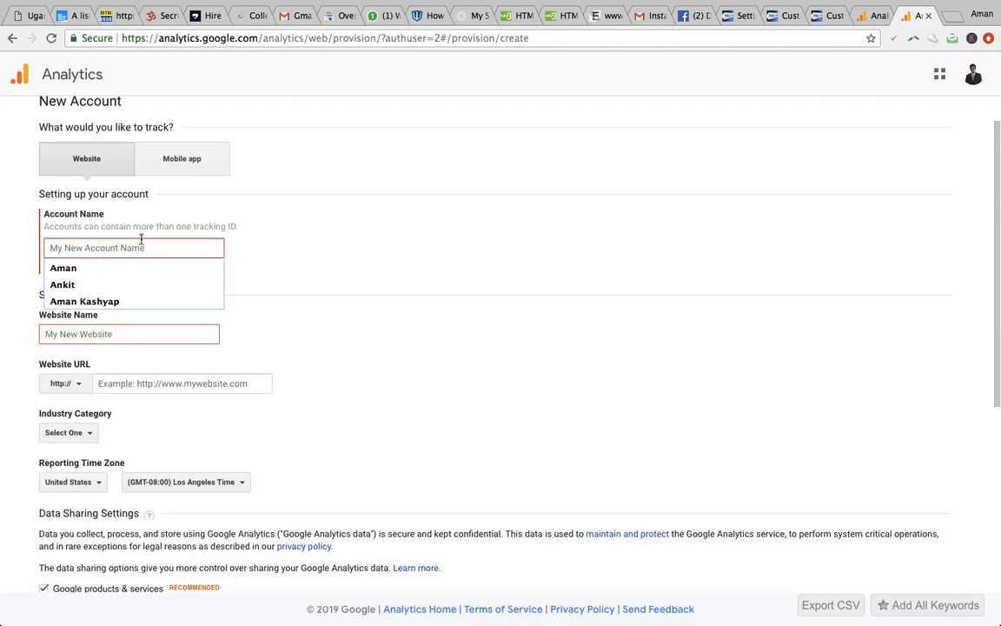
{"action": "type", "text": "Am"}
{"action": "key", "text": "BackSpace"}
{"action": "key", "text": "BackSpace"}
{"action": "type", "text": "H"}
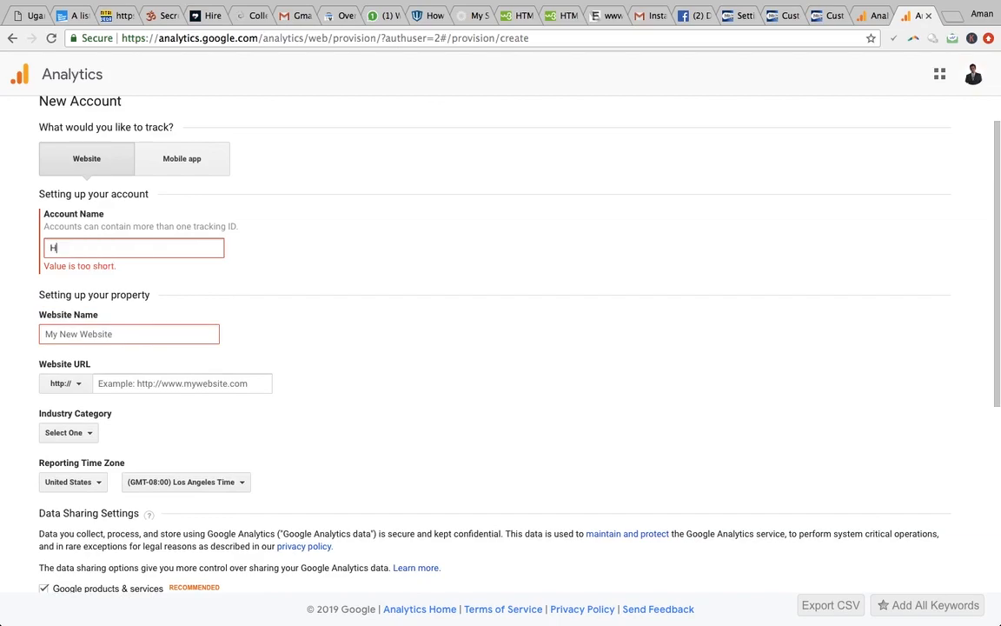
{"action": "type", "text": "ealing Buddy"}
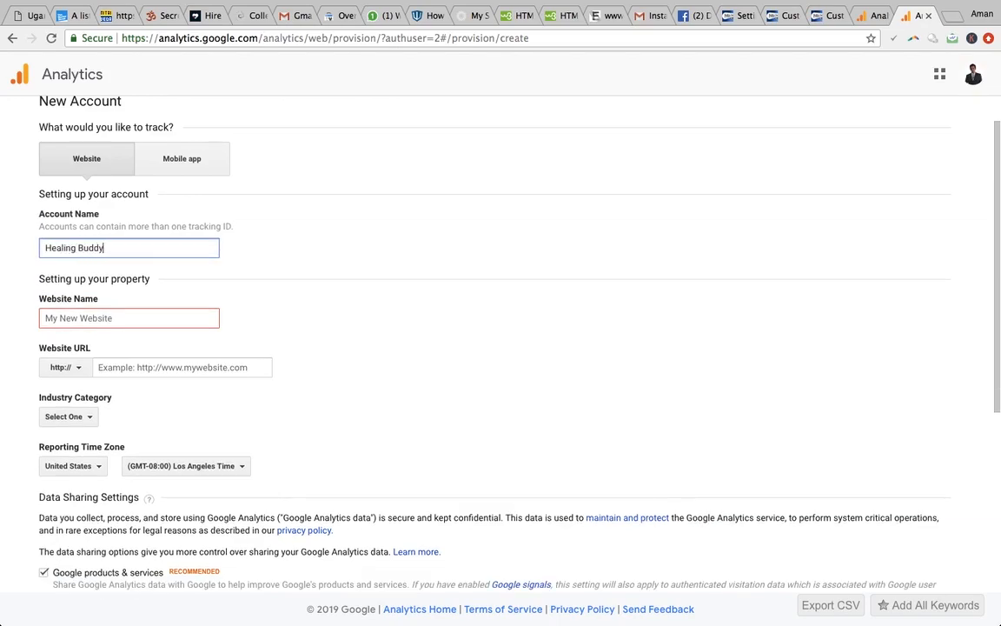
{"action": "left_click", "coordinate": [106, 317]}
{"action": "type", "text": "Healing Buddy"}
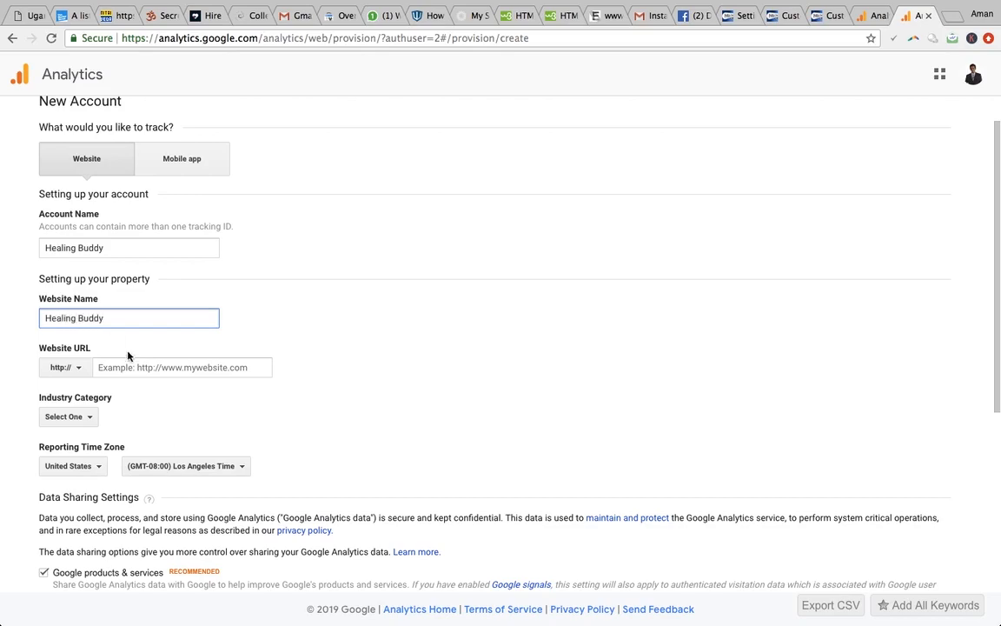
{"action": "left_click", "coordinate": [131, 366]}
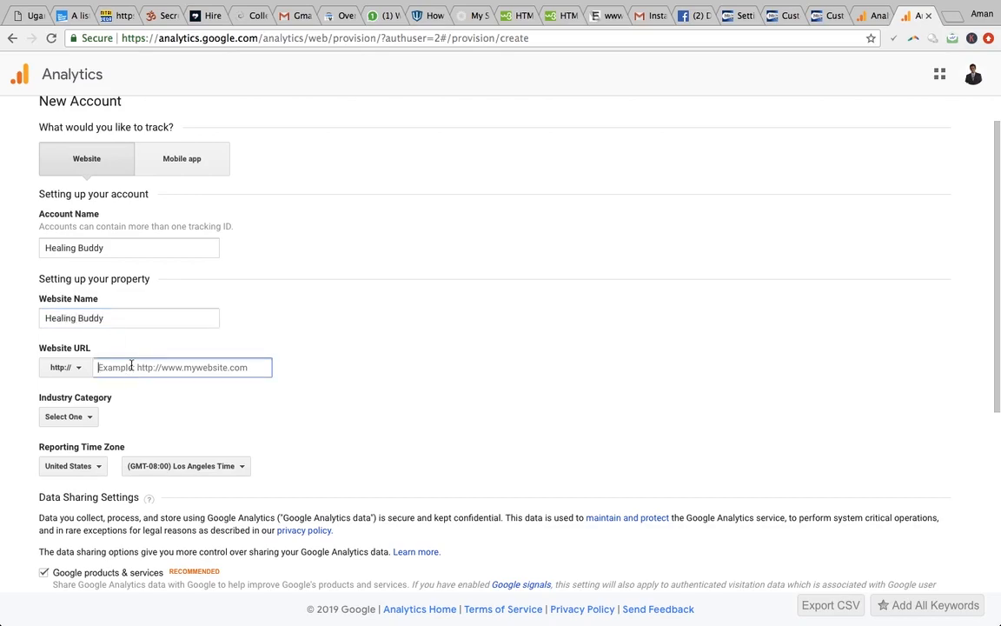
{"action": "type", "text": "ww"}
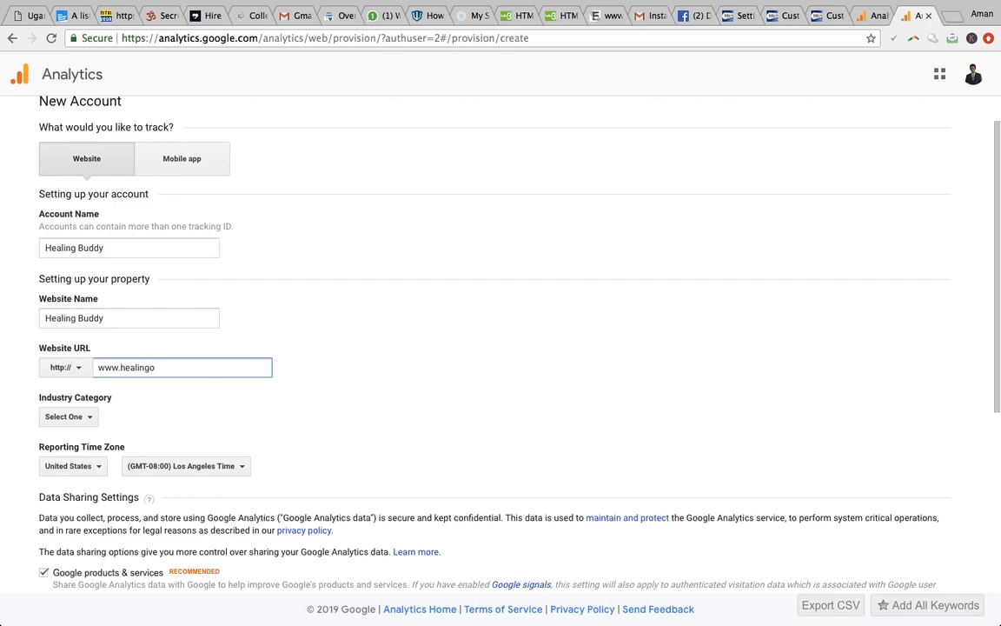
{"action": "type", "text": "w.healingbuddy.online"}
Step: Set the industry category to People and Society
{"action": "left_click", "coordinate": [89, 417]}
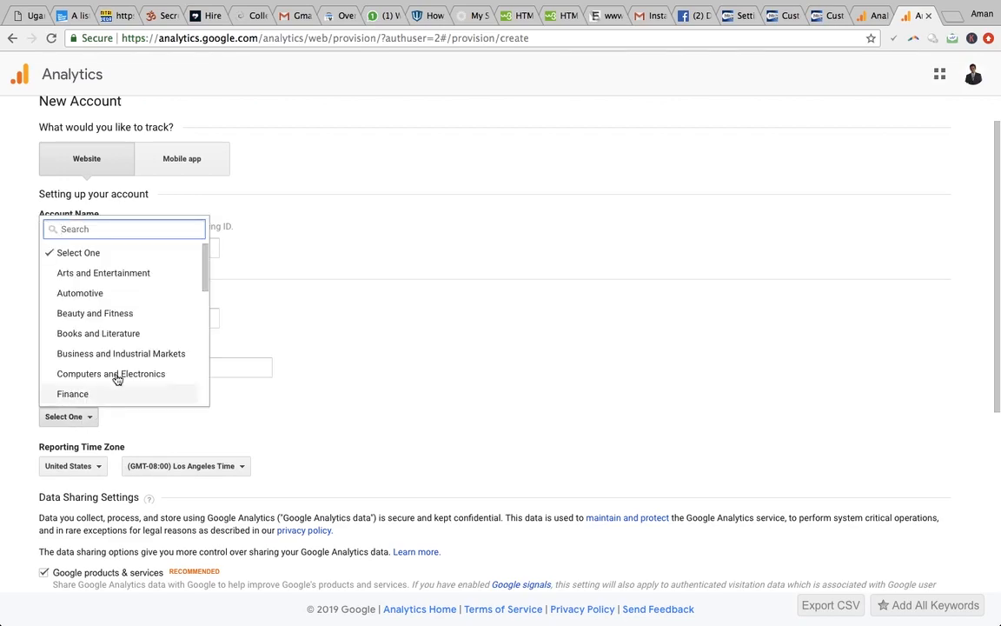
{"action": "type", "text": "m"}
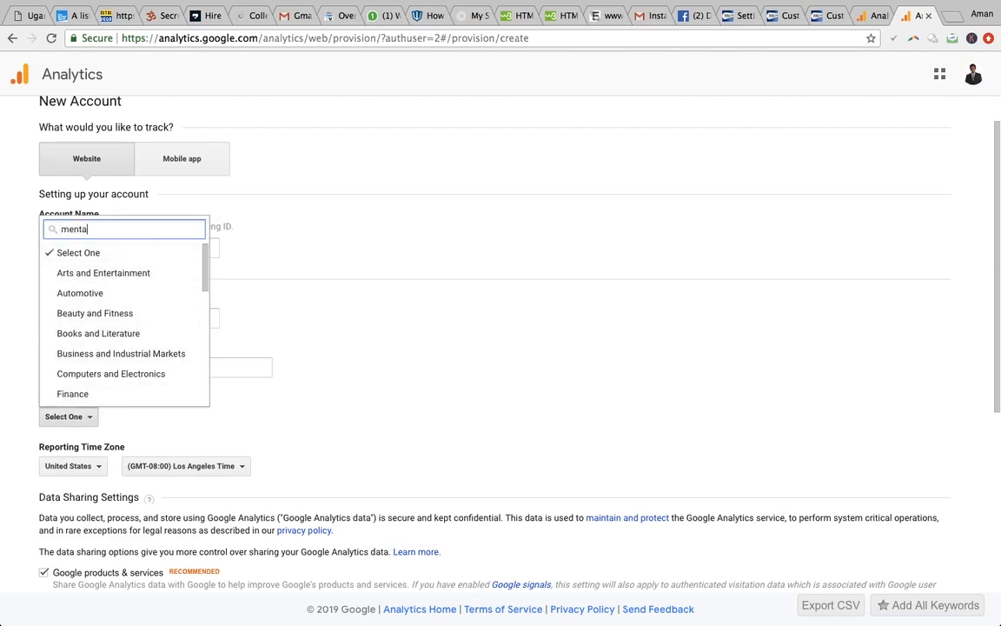
{"action": "type", "text": "enta"}
{"action": "key", "text": "BackSpace"}
{"action": "key", "text": "BackSpace"}
{"action": "key", "text": "BackSpace"}
{"action": "type", "text": "w"}
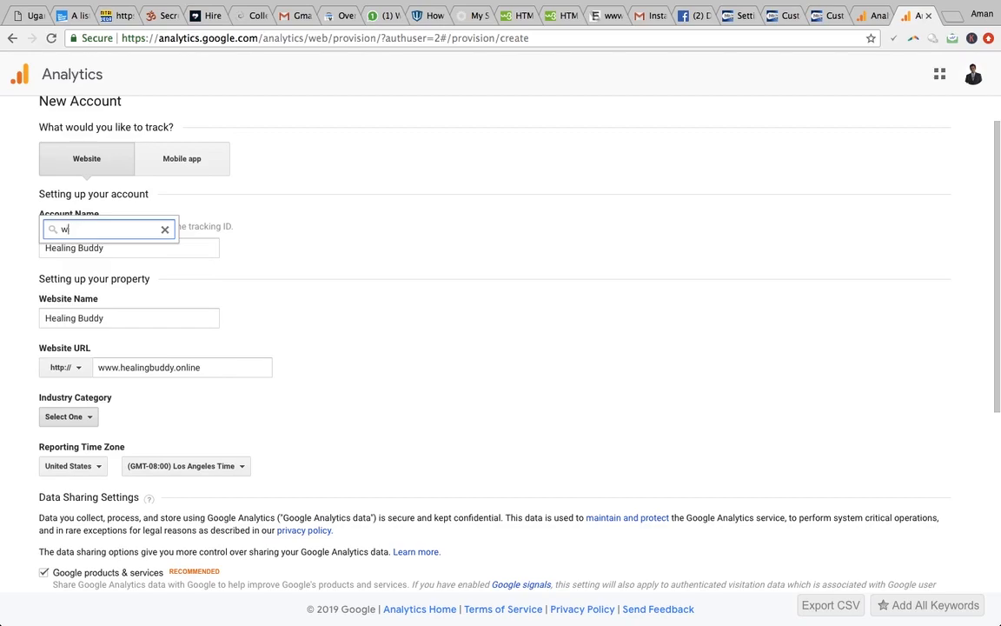
{"action": "key", "text": "BackSpace"}
{"action": "scroll", "coordinate": [130, 354], "scroll_direction": "down", "scroll_amount": 2}
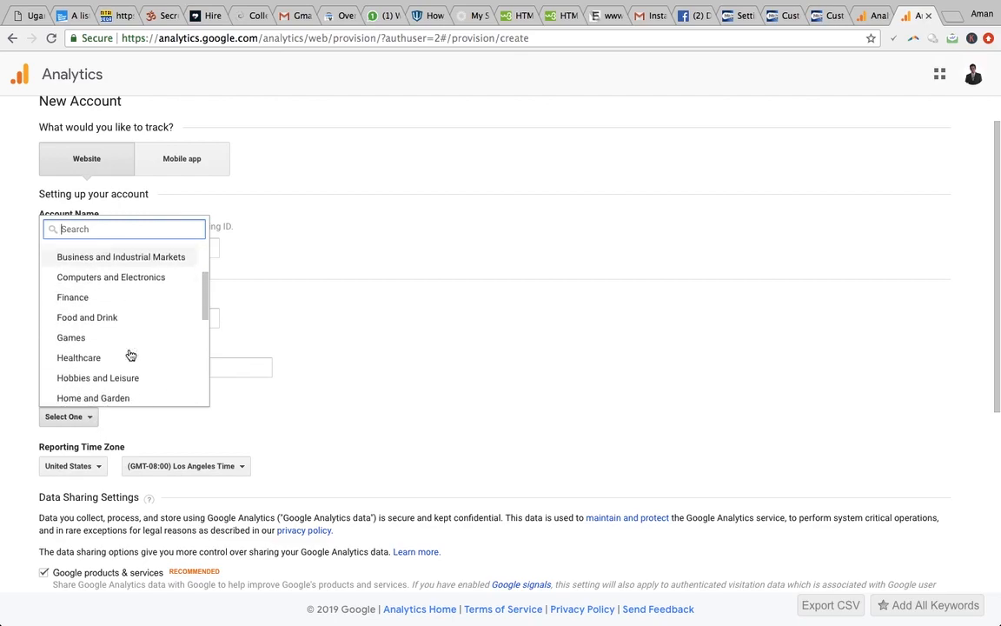
{"action": "scroll", "coordinate": [130, 355], "scroll_direction": "down", "scroll_amount": 5}
{"action": "scroll", "coordinate": [130, 355], "scroll_direction": "down", "scroll_amount": 2}
{"action": "scroll", "coordinate": [130, 355], "scroll_direction": "up", "scroll_amount": 2}
{"action": "scroll", "coordinate": [128, 354], "scroll_direction": "up", "scroll_amount": 3}
{"action": "scroll", "coordinate": [111, 325], "scroll_direction": "up", "scroll_amount": 1}
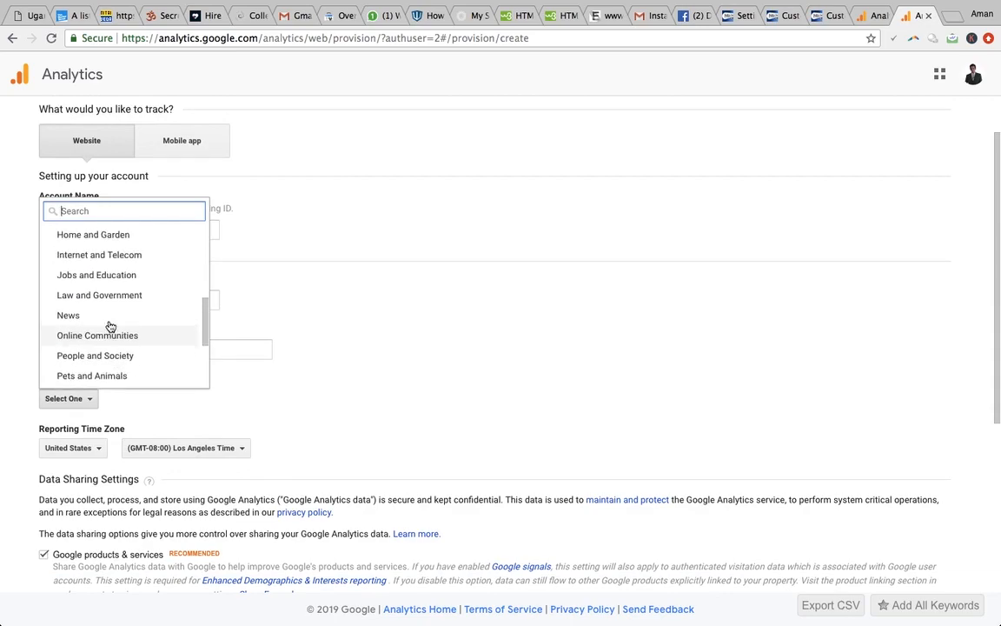
{"action": "left_click", "coordinate": [107, 361]}
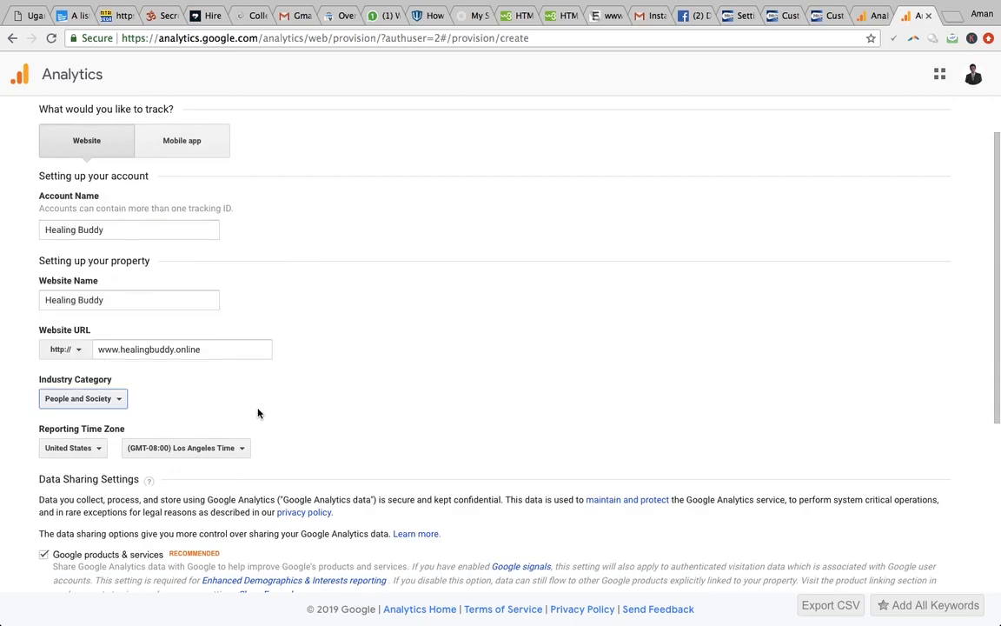
Step: Set the reporting time zone country to India
{"action": "left_click", "coordinate": [98, 448]}
{"action": "scroll", "coordinate": [118, 391], "scroll_direction": "down", "scroll_amount": 3}
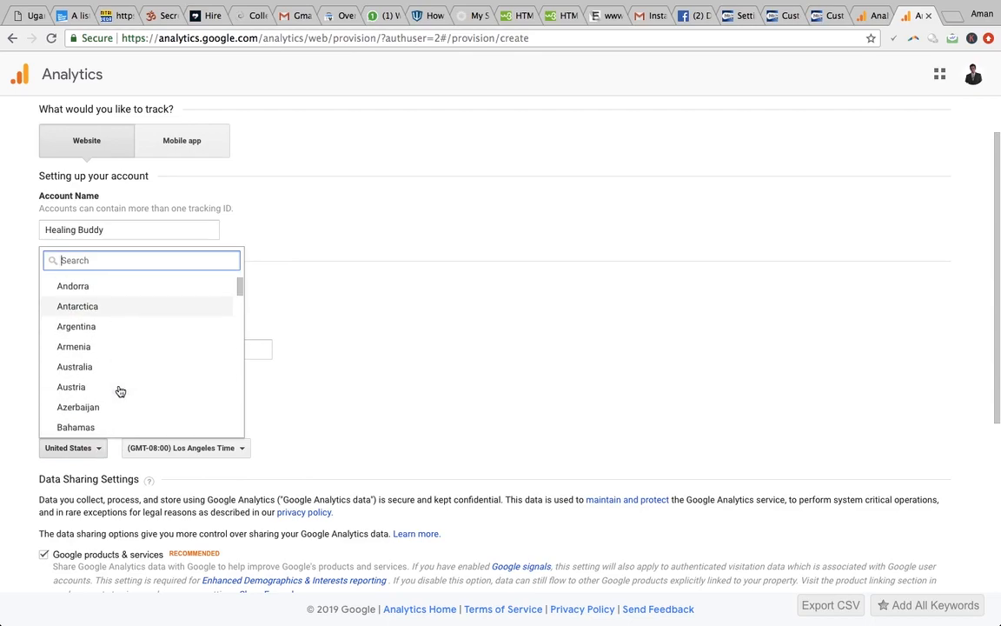
{"action": "scroll", "coordinate": [120, 391], "scroll_direction": "down", "scroll_amount": 5}
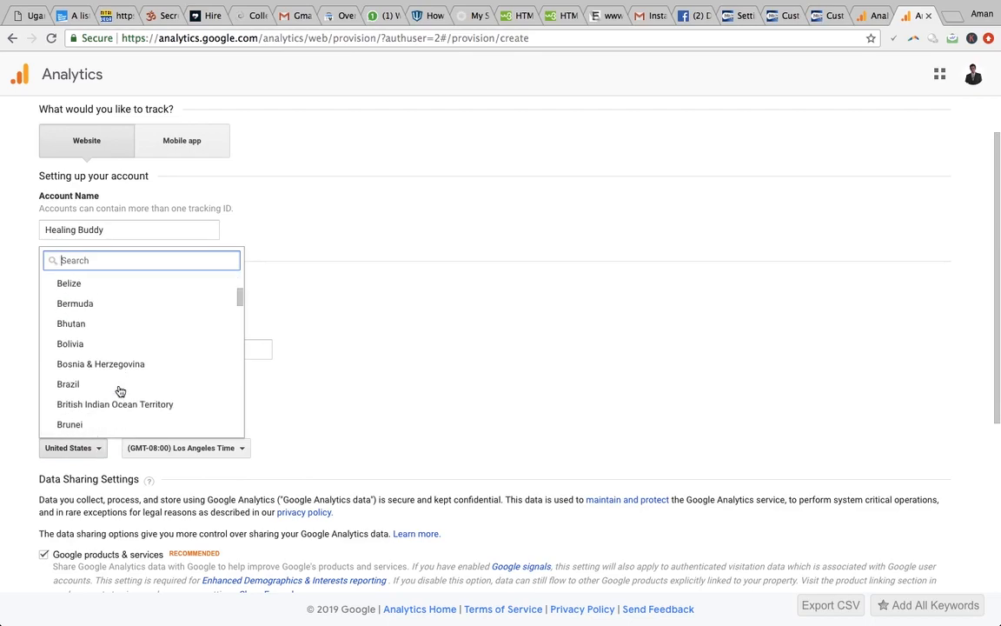
{"action": "scroll", "coordinate": [120, 391], "scroll_direction": "down", "scroll_amount": 5}
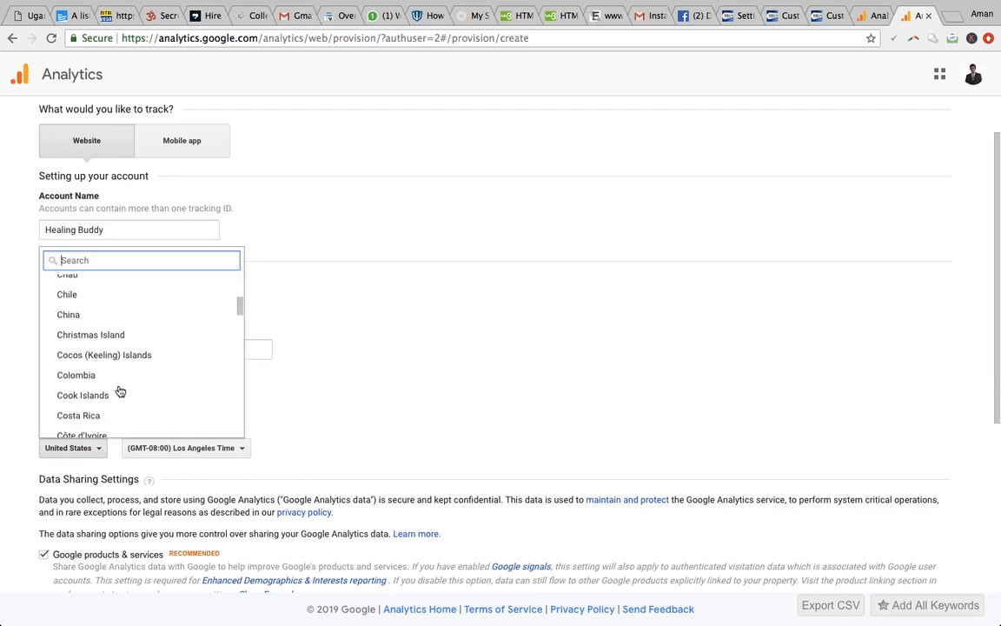
{"action": "scroll", "coordinate": [120, 391], "scroll_direction": "down", "scroll_amount": 3}
{"action": "type", "text": "india"}
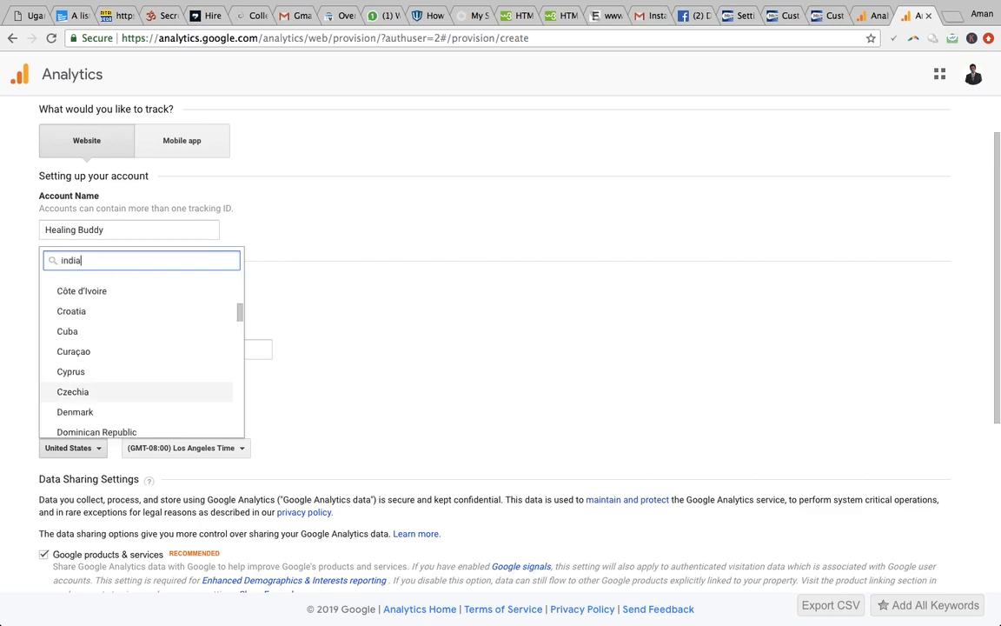
{"action": "left_click", "coordinate": [105, 304]}
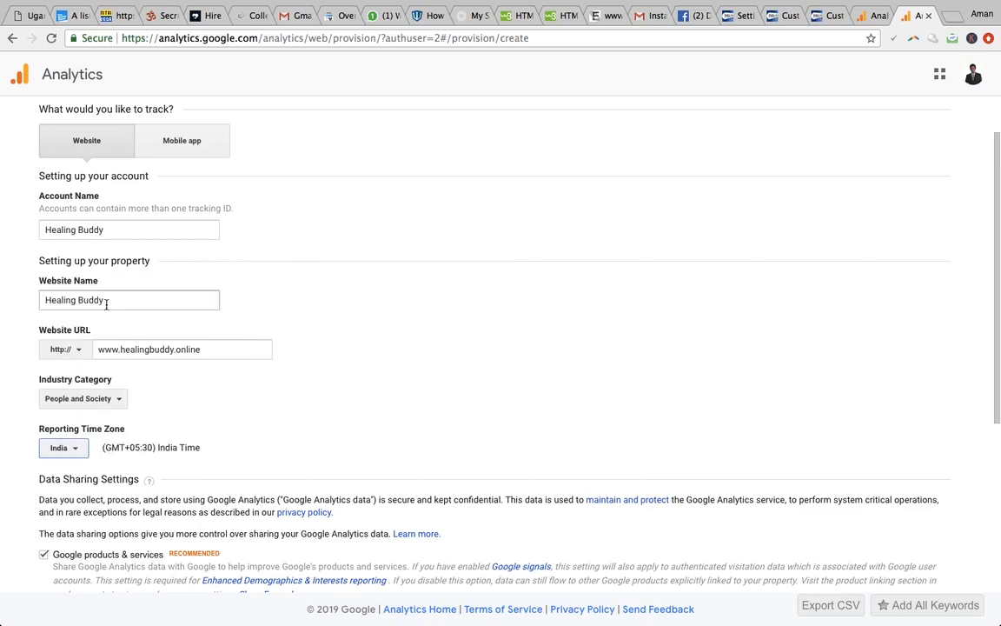
Step: Request the tracking ID, accept the Analytics terms of service including the GDPR Data Processing Terms, and decline the mobile app offer
{"action": "scroll", "coordinate": [331, 520], "scroll_direction": "down", "scroll_amount": 5}
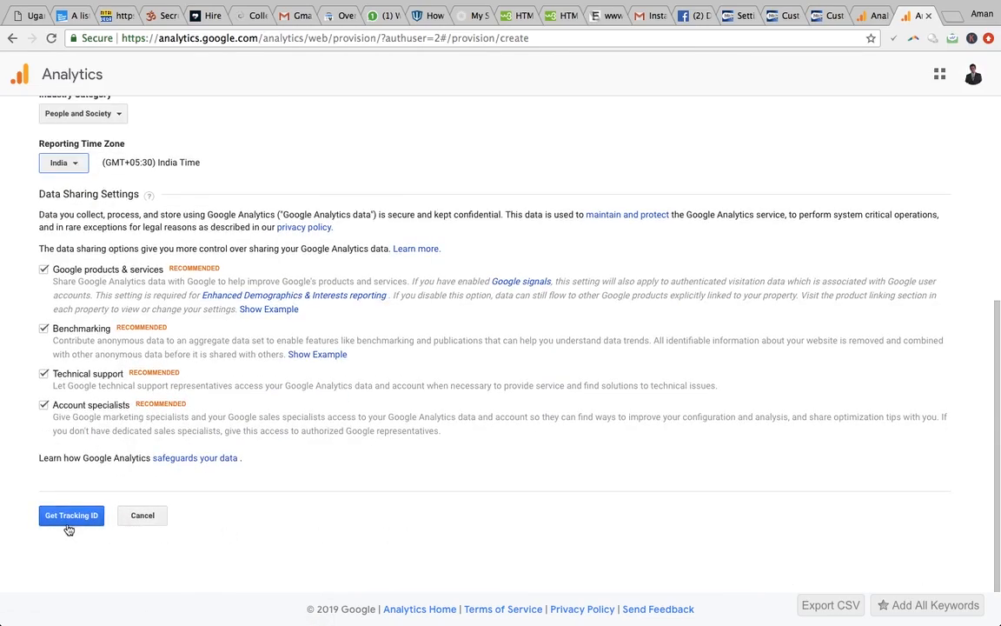
{"action": "left_click", "coordinate": [70, 517]}
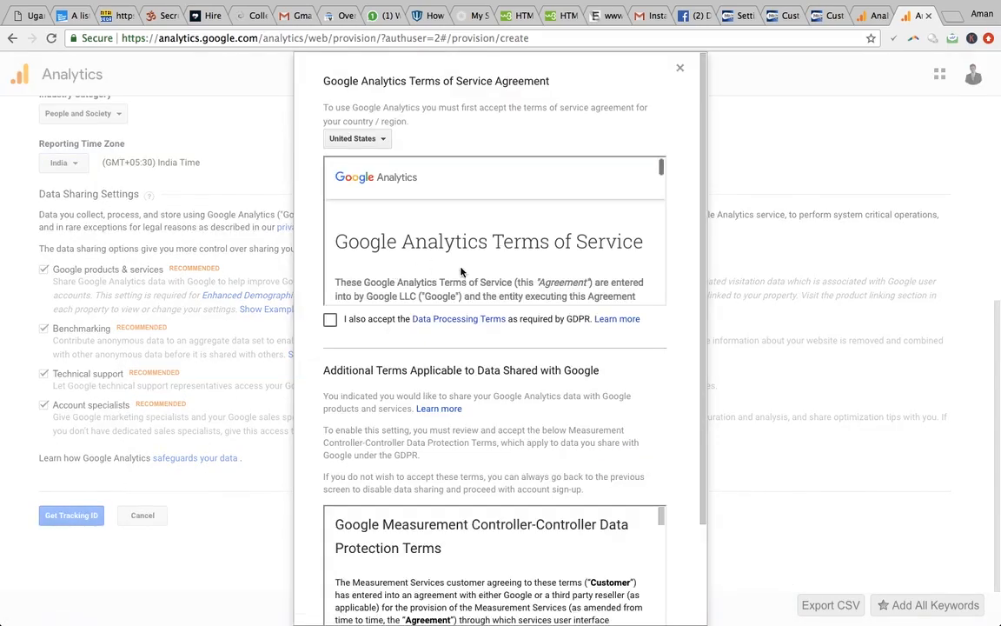
{"action": "left_click", "coordinate": [330, 319]}
{"action": "scroll", "coordinate": [481, 408], "scroll_direction": "down", "scroll_amount": 3}
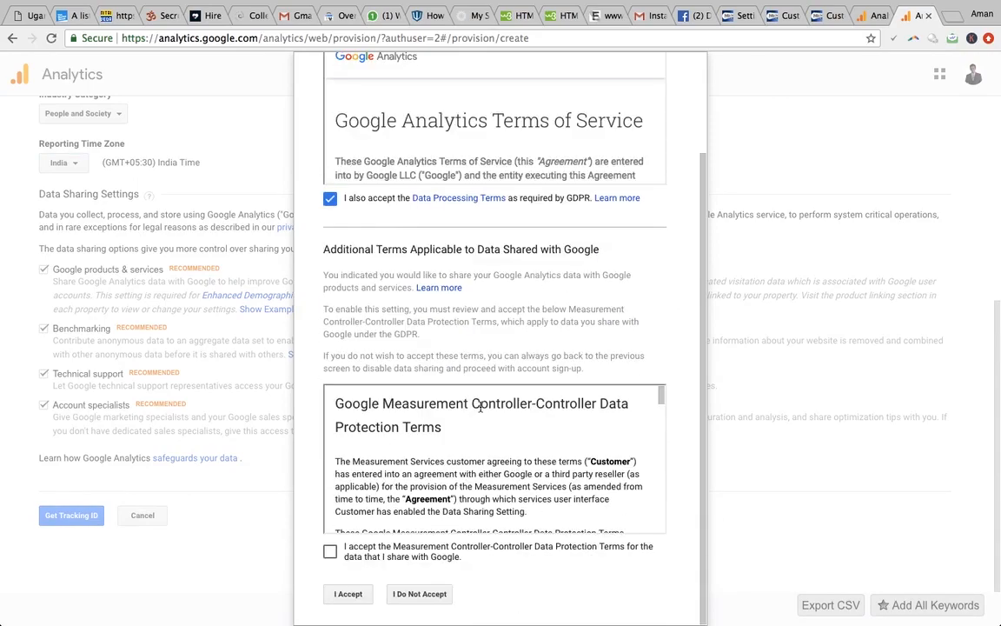
{"action": "left_click", "coordinate": [348, 593]}
{"action": "scroll", "coordinate": [508, 440], "scroll_direction": "up", "scroll_amount": 5}
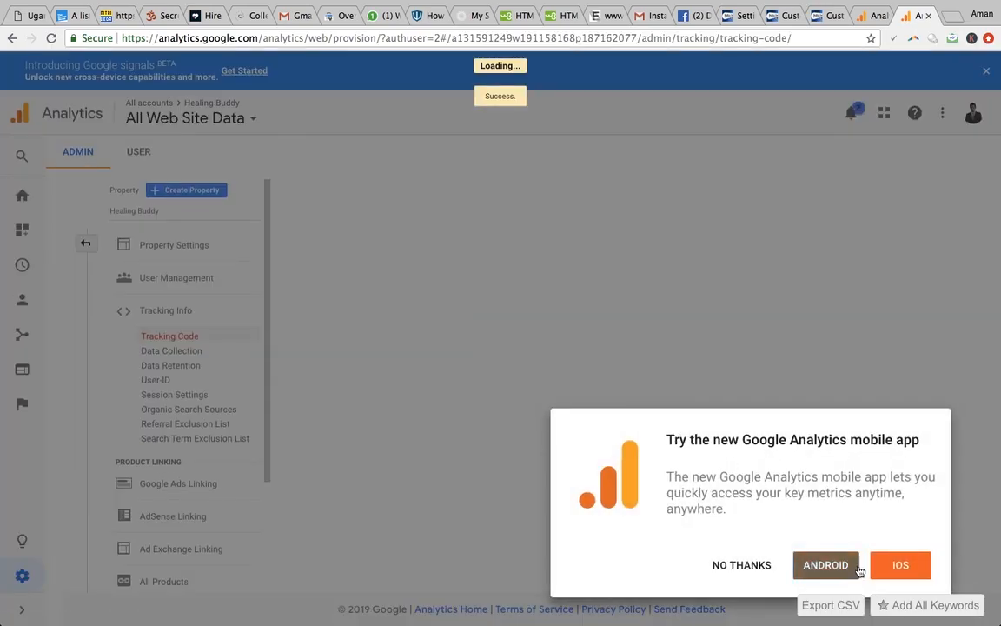
{"action": "left_click", "coordinate": [741, 565]}
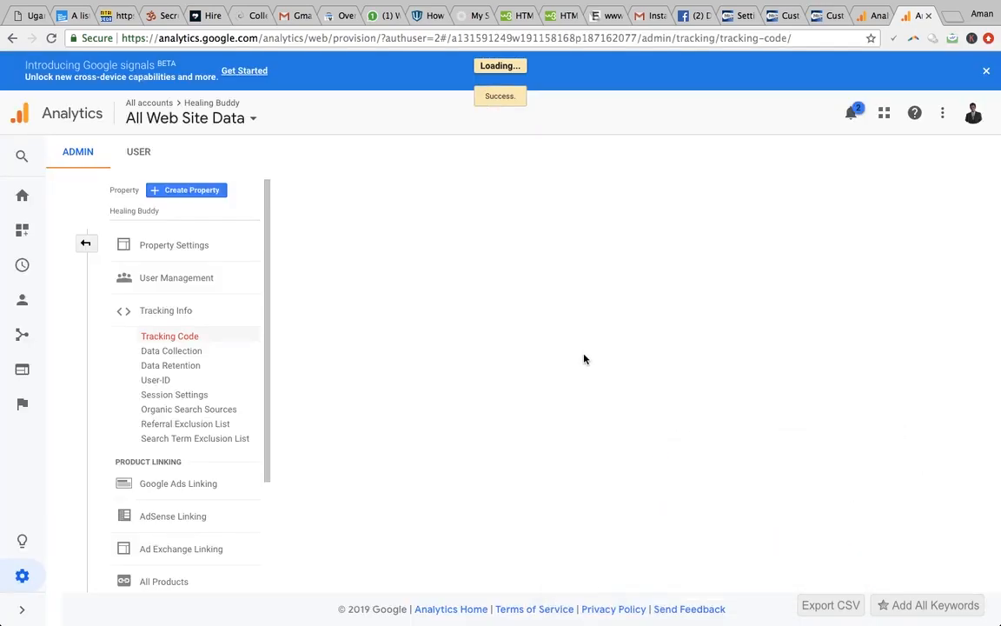
Step: In the already open MonsterInsights settings, authenticate with the Google account used for Analytics and allow monsterinsights.com the requested access
{"action": "left_click", "coordinate": [733, 17]}
{"action": "left_click", "coordinate": [346, 252]}
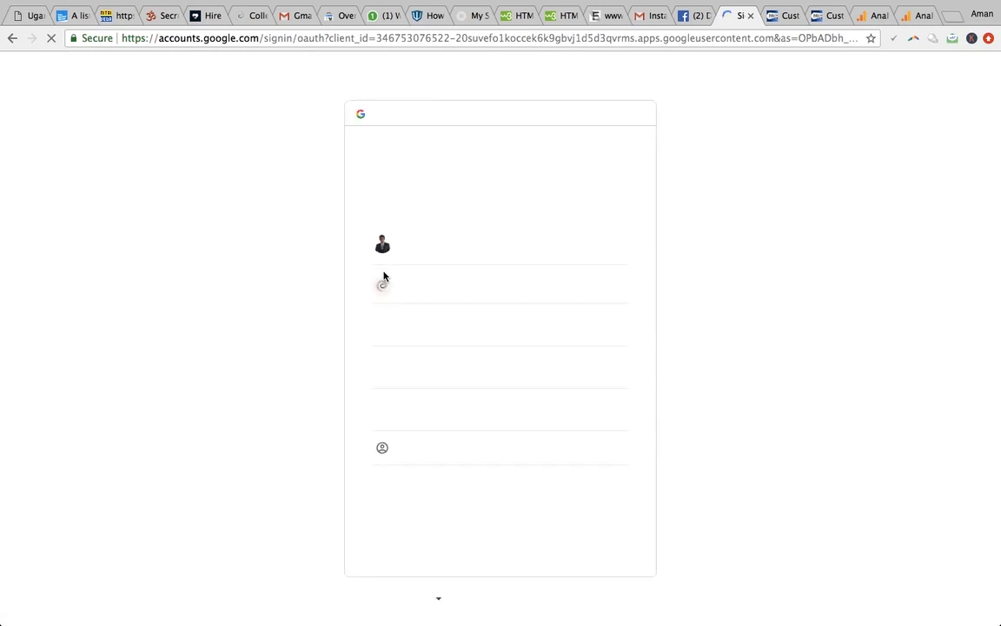
{"action": "left_click", "coordinate": [490, 246]}
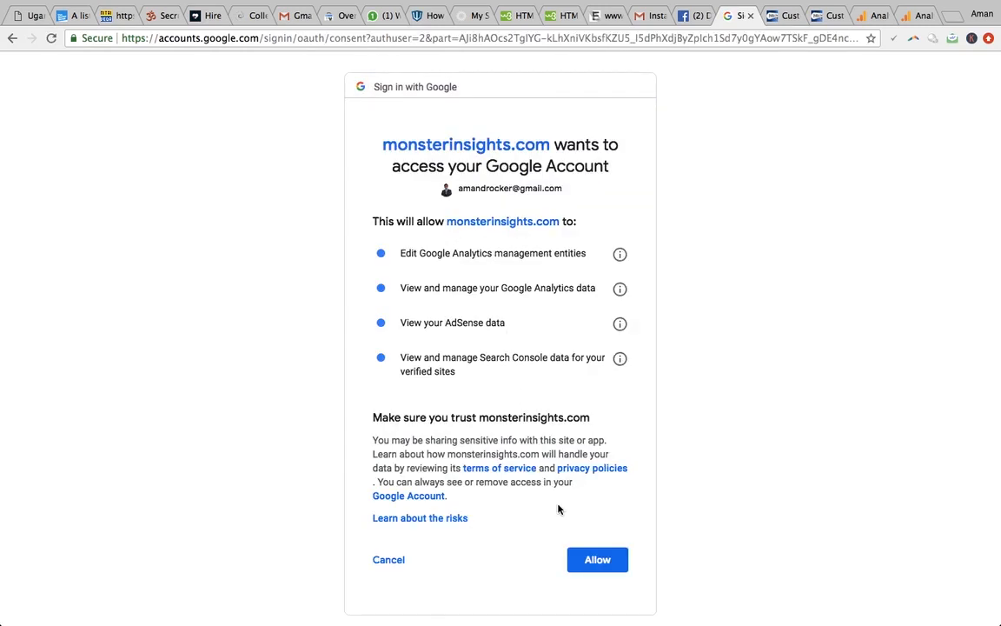
{"action": "left_click", "coordinate": [597, 558]}
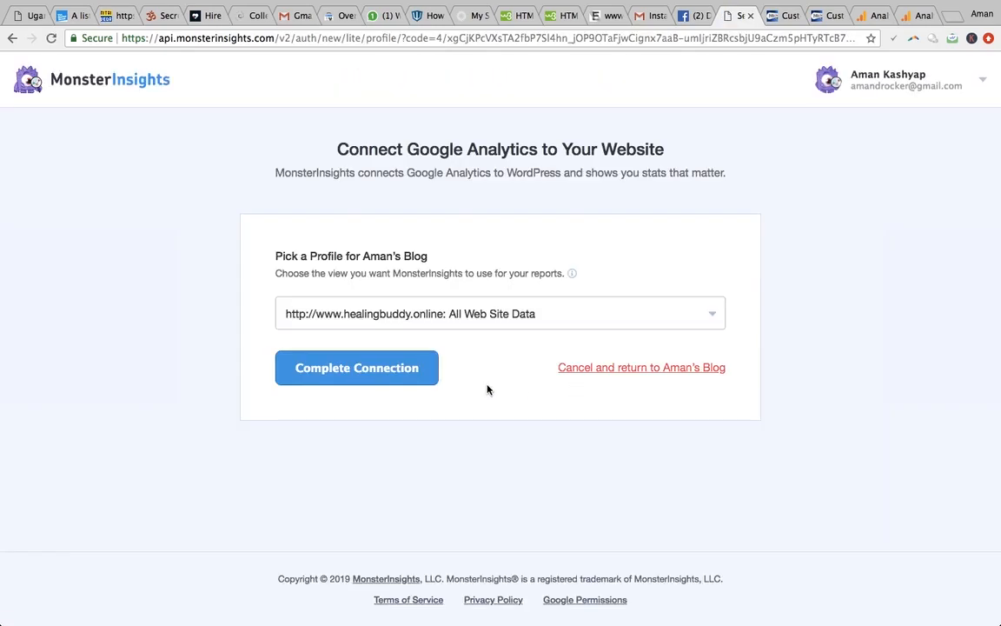
{"action": "left_click", "coordinate": [523, 314]}
{"action": "left_click", "coordinate": [519, 315]}
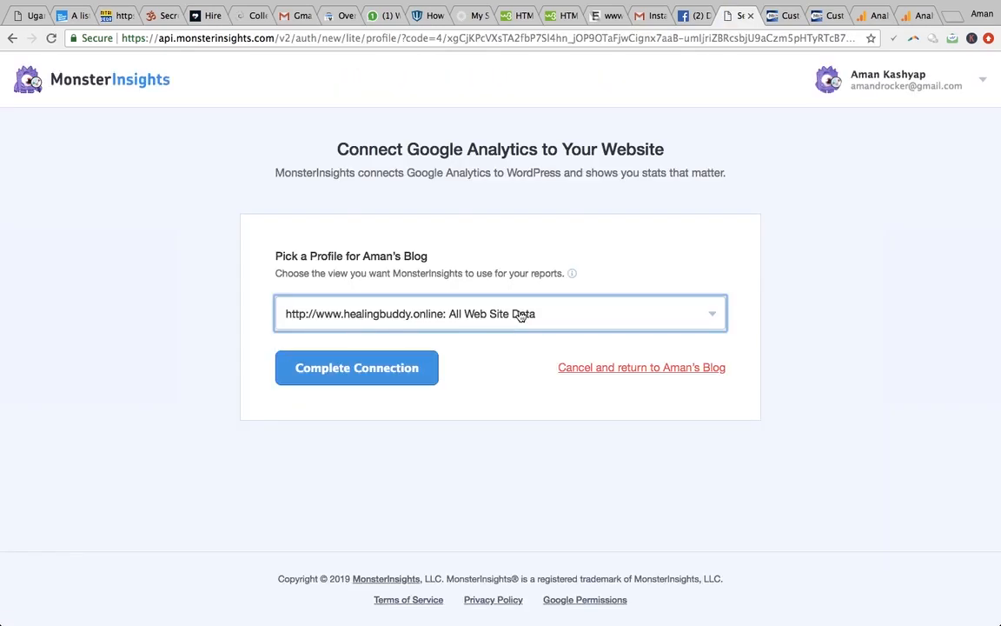
{"action": "left_click", "coordinate": [910, 19]}
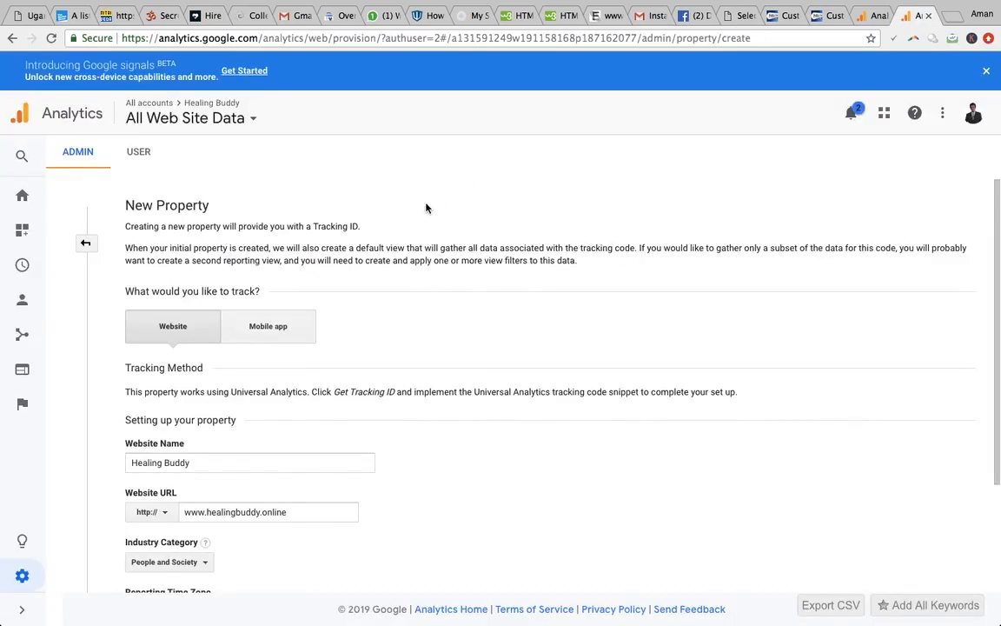
{"action": "left_click", "coordinate": [730, 17]}
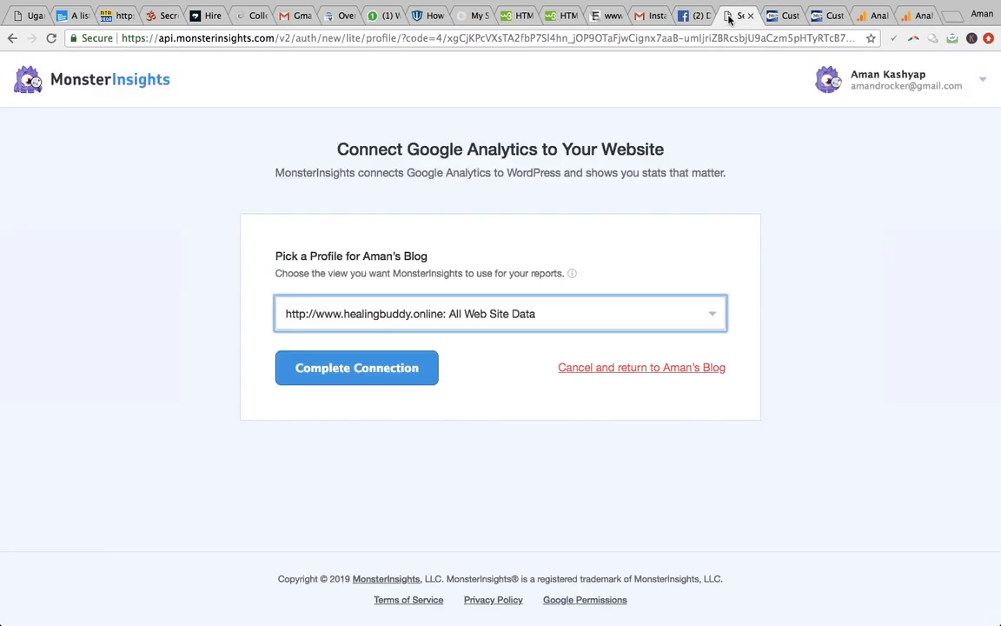
{"action": "left_click", "coordinate": [355, 370]}
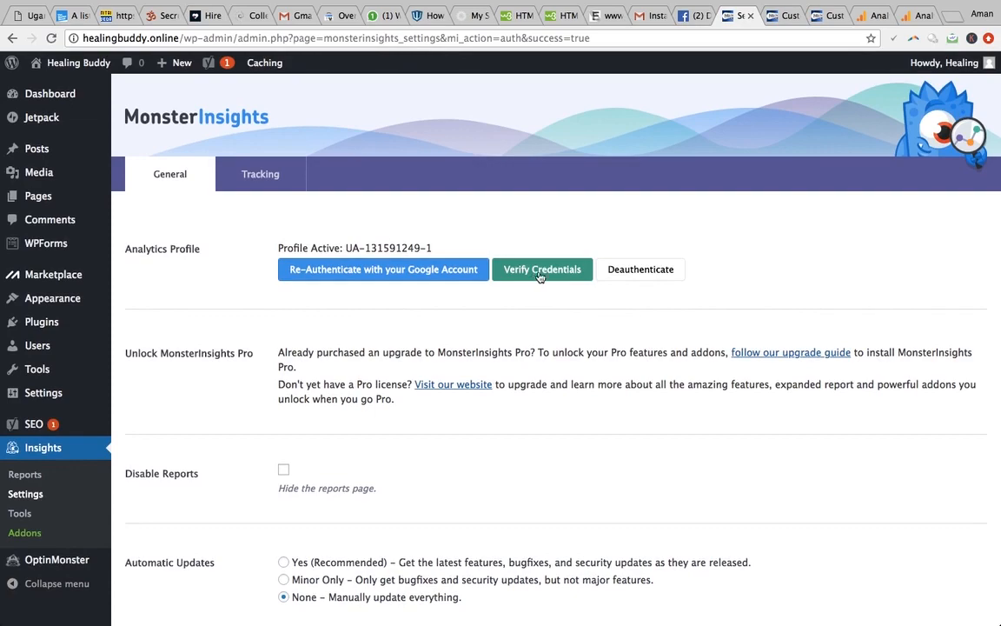
{"action": "left_click", "coordinate": [539, 275]}
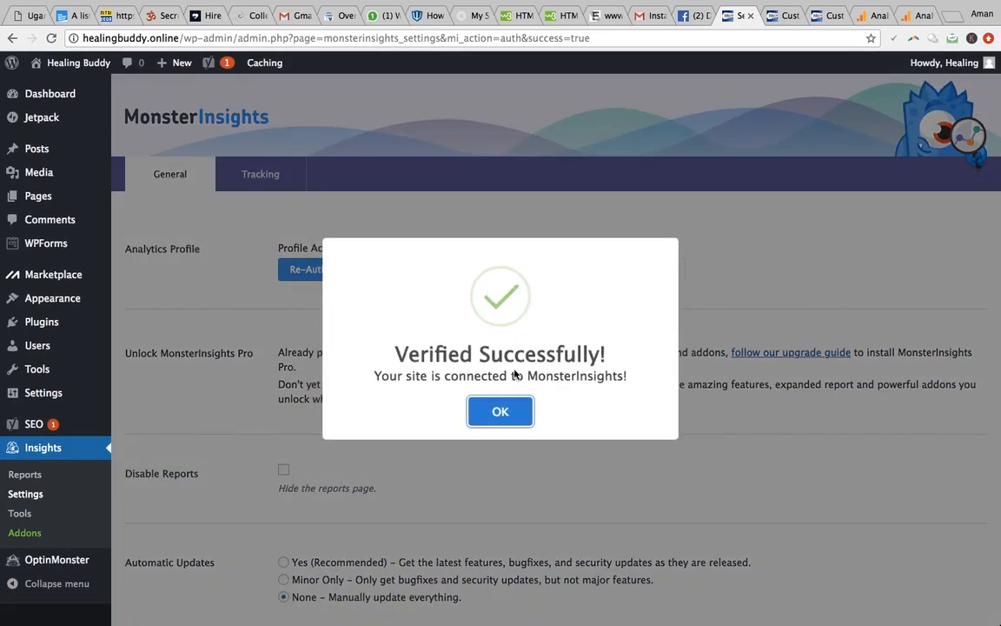
{"action": "left_click", "coordinate": [495, 412]}
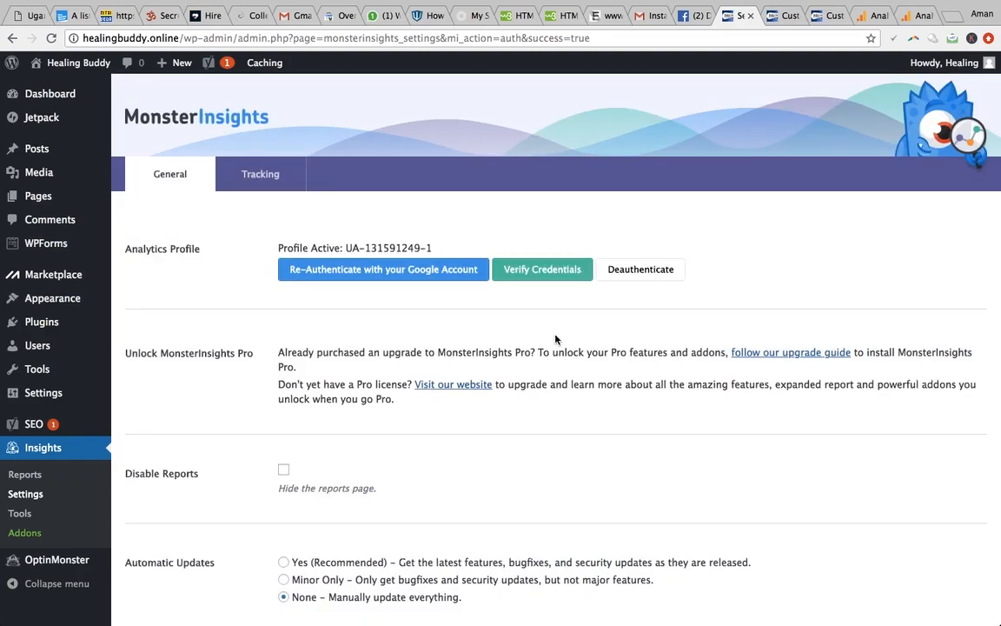
Step: Open the Google Analytics home report, and browse the site's Become a Volunteer page in the incognito window as a test visit
{"action": "left_click", "coordinate": [924, 14]}
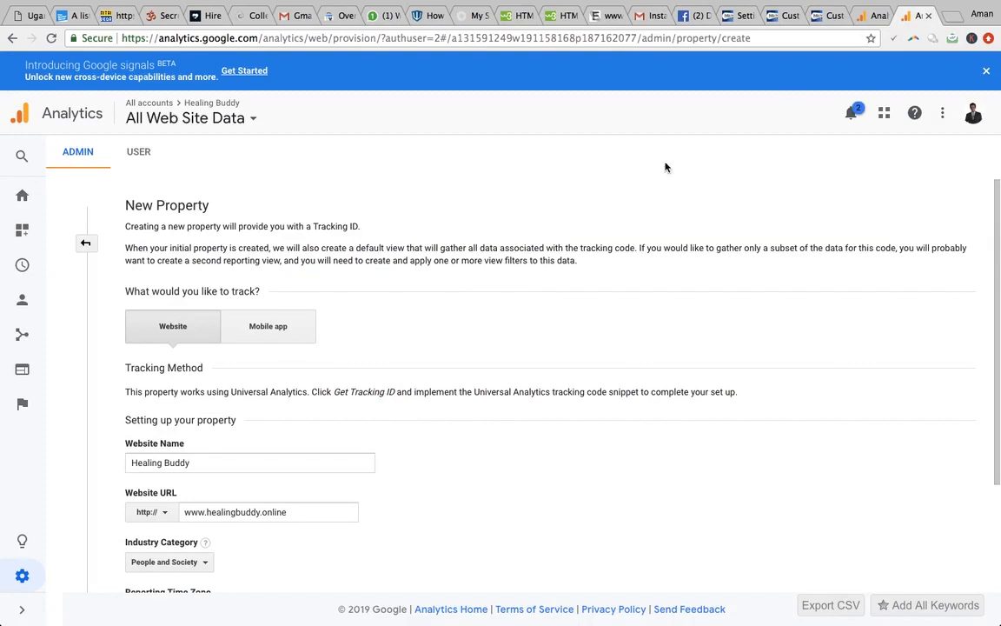
{"action": "left_click", "coordinate": [24, 198]}
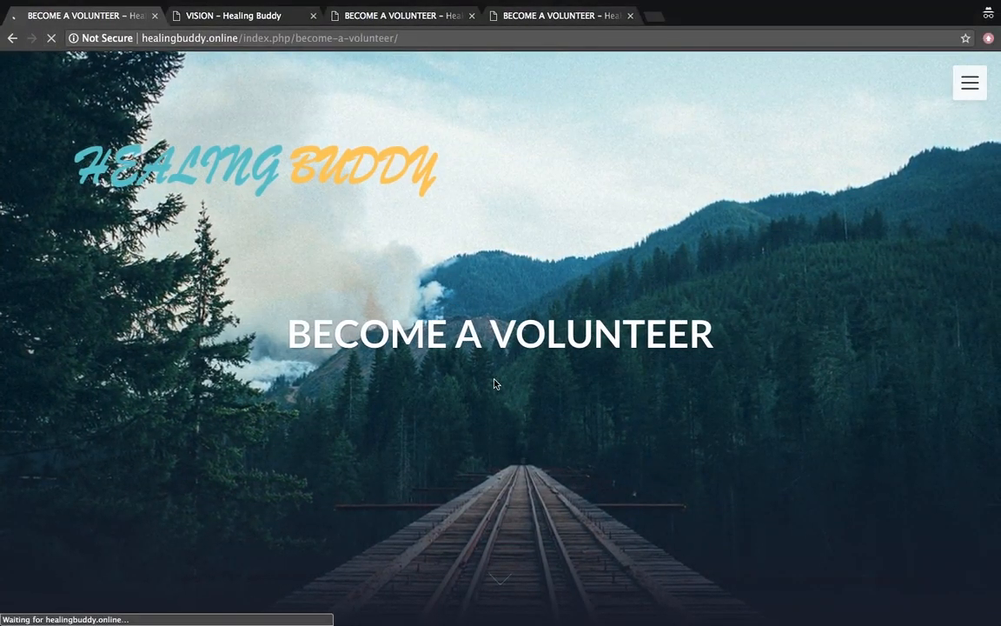
{"action": "scroll", "coordinate": [496, 384], "scroll_direction": "down", "scroll_amount": 3}
{"action": "scroll", "coordinate": [496, 384], "scroll_direction": "down", "scroll_amount": 3}
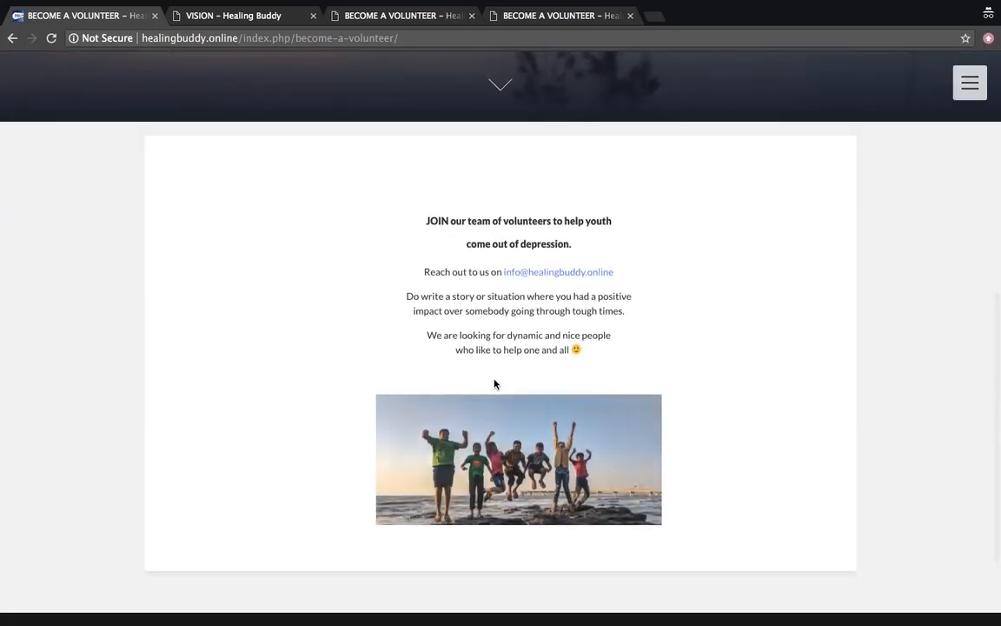
{"action": "scroll", "coordinate": [495, 384], "scroll_direction": "down", "scroll_amount": 2}
{"action": "scroll", "coordinate": [496, 384], "scroll_direction": "up", "scroll_amount": 8}
{"action": "scroll", "coordinate": [494, 384], "scroll_direction": "down", "scroll_amount": 1}
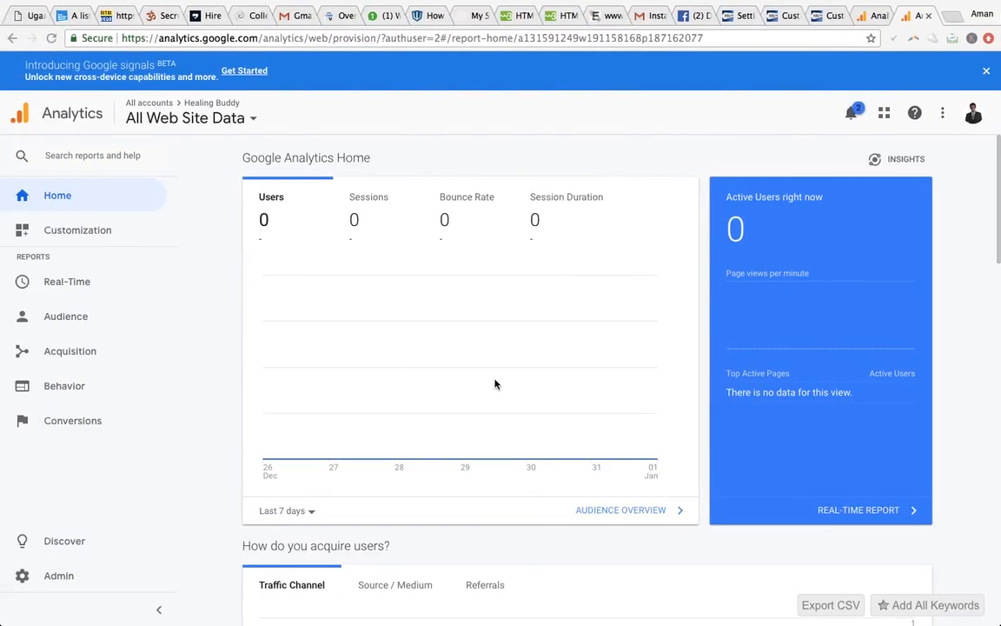
Step: Open the Real-Time overview report and examine the active users, pageviews, top active pages and locations against the page open in the incognito window
{"action": "left_click", "coordinate": [844, 511]}
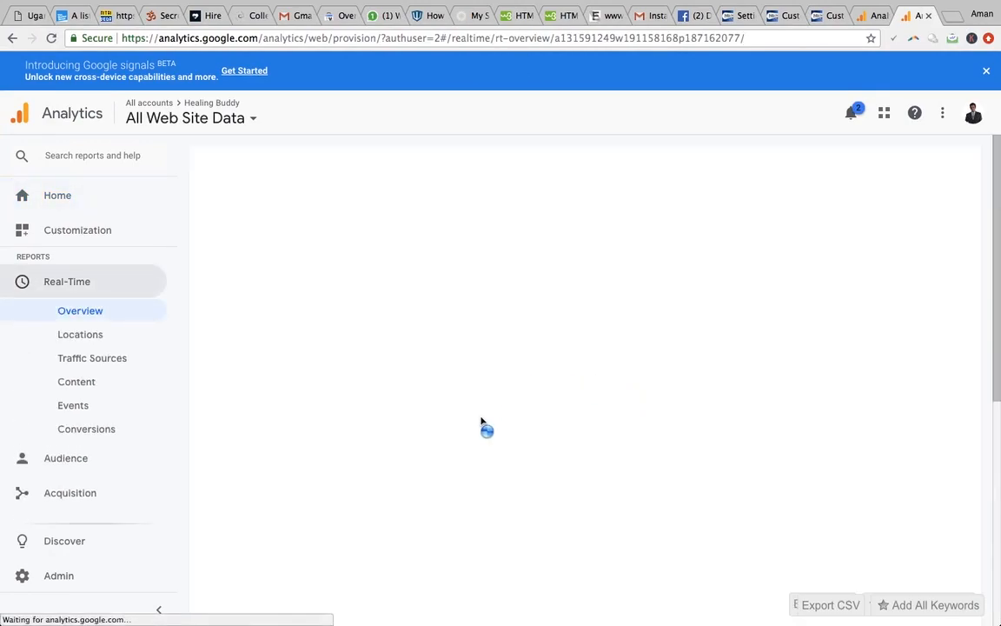
{"action": "scroll", "coordinate": [471, 461], "scroll_direction": "down", "scroll_amount": 3}
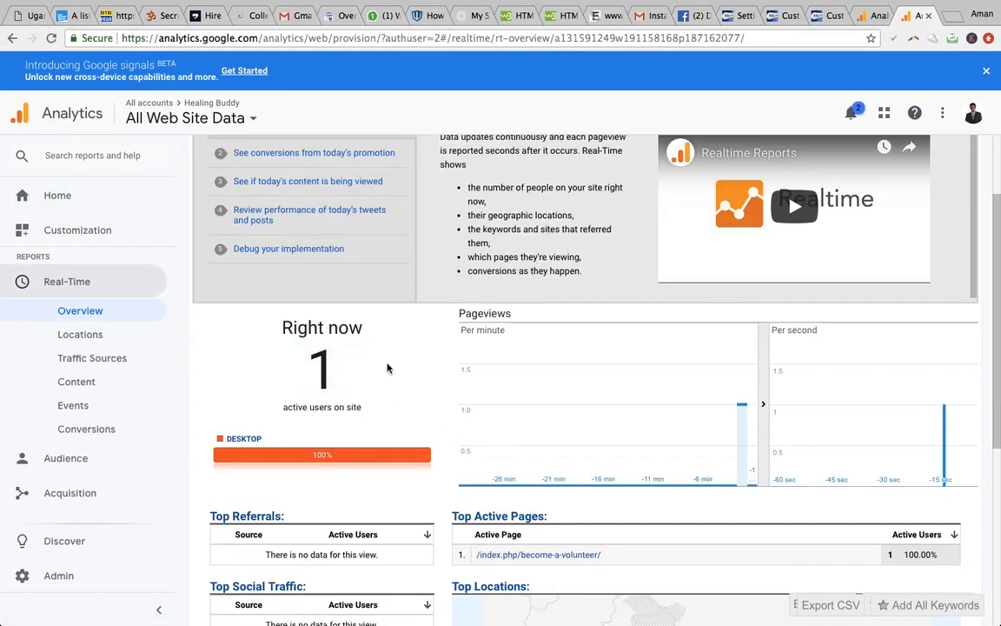
{"action": "scroll", "coordinate": [348, 434], "scroll_direction": "down", "scroll_amount": 2}
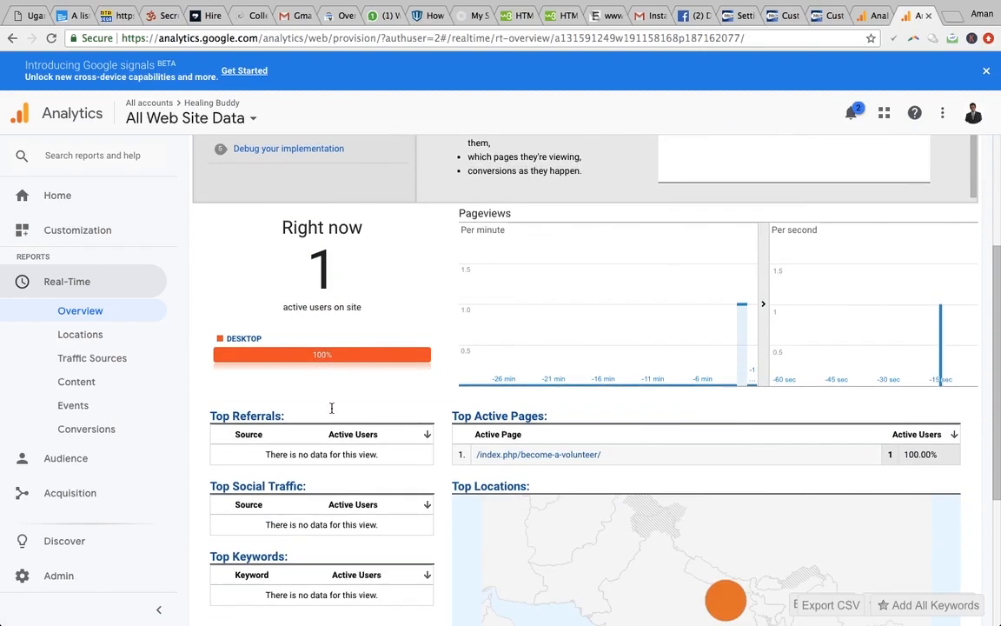
{"action": "left_click", "coordinate": [570, 459]}
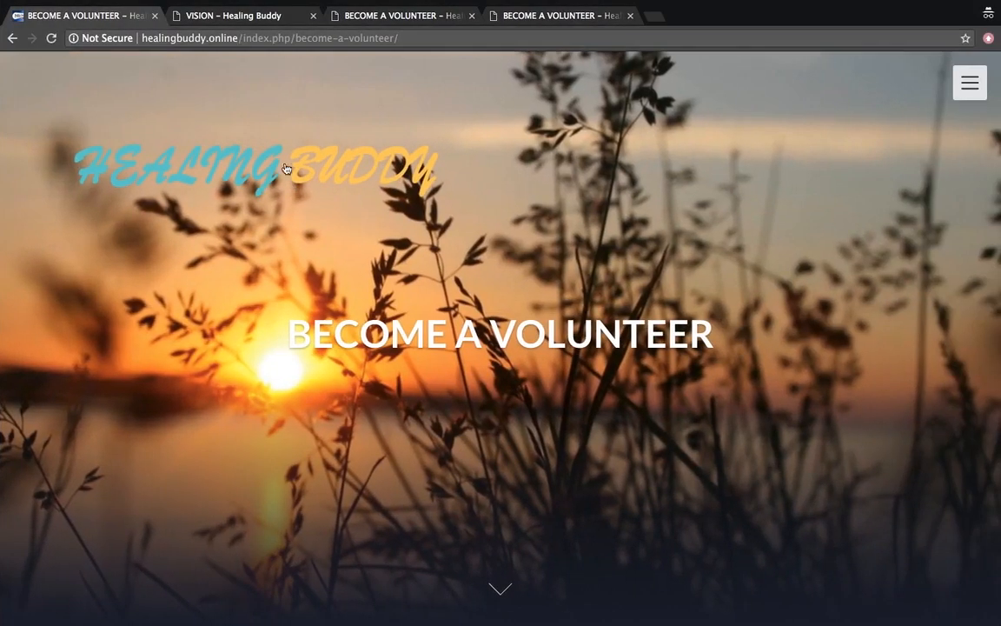
{"action": "key", "text": "ctrl+Left"}
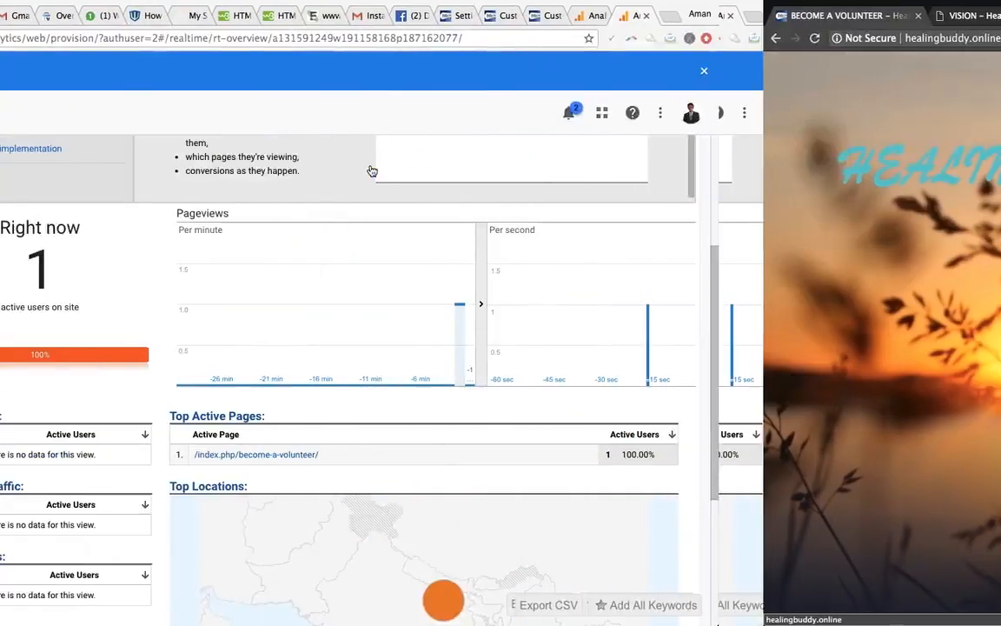
{"action": "scroll", "coordinate": [584, 345], "scroll_direction": "up", "scroll_amount": 4}
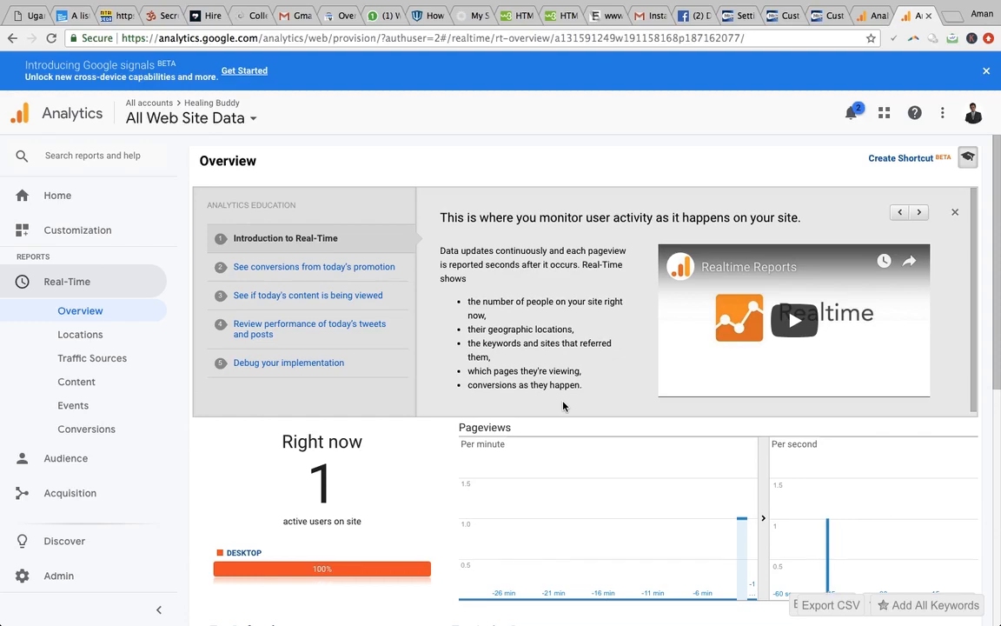
{"action": "scroll", "coordinate": [556, 417], "scroll_direction": "down", "scroll_amount": 2}
{"action": "scroll", "coordinate": [438, 444], "scroll_direction": "down", "scroll_amount": 8}
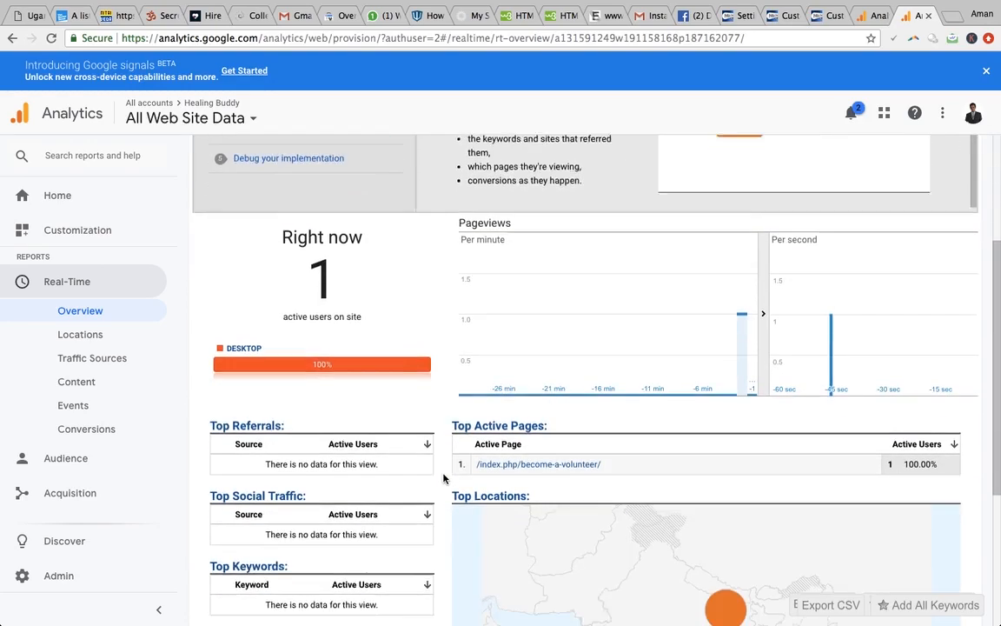
{"action": "scroll", "coordinate": [443, 478], "scroll_direction": "up", "scroll_amount": 10}
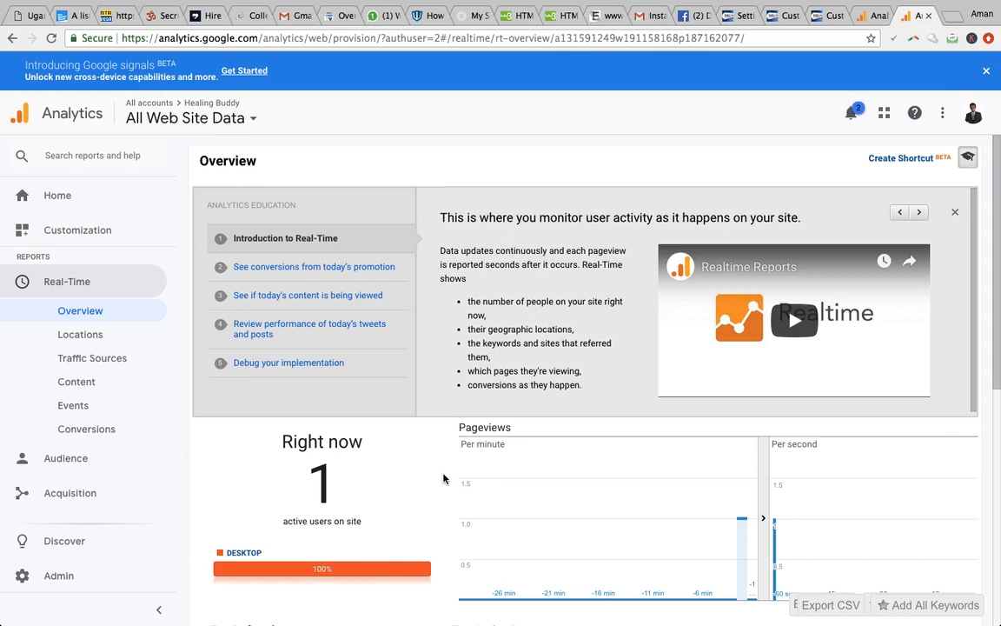
{"action": "scroll", "coordinate": [444, 478], "scroll_direction": "down", "scroll_amount": 1}
{"action": "scroll", "coordinate": [445, 476], "scroll_direction": "up", "scroll_amount": 1}
{"action": "scroll", "coordinate": [447, 401], "scroll_direction": "down", "scroll_amount": 1}
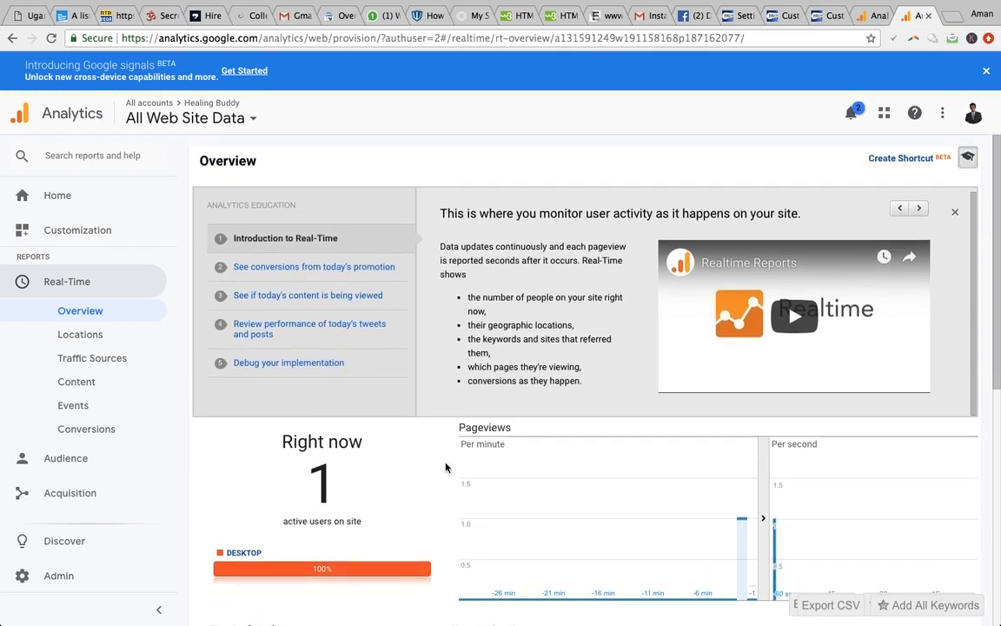